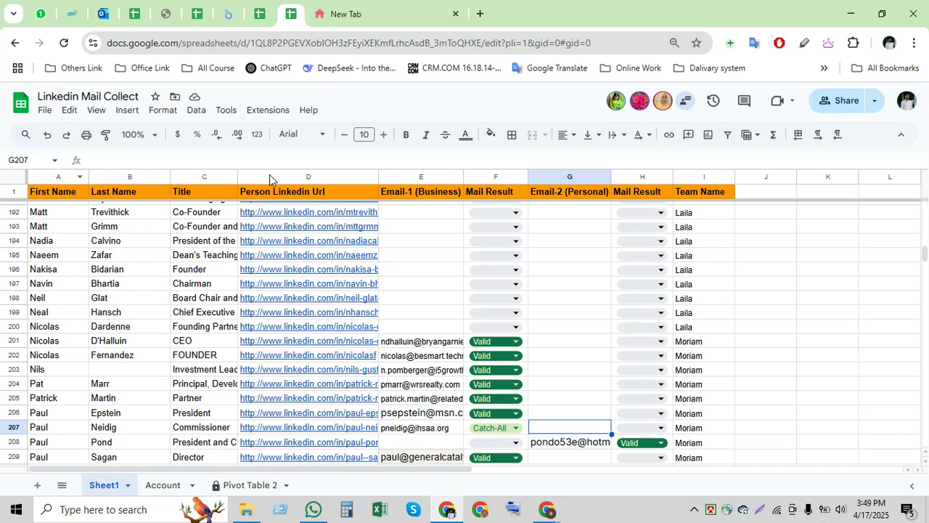
- Look over columns A–D, then scroll back to the top and select the Email-1 (Business) column
{"action": "left_click", "coordinate": [52, 179]}
{"action": "left_click", "coordinate": [267, 180], "text": "shift"}
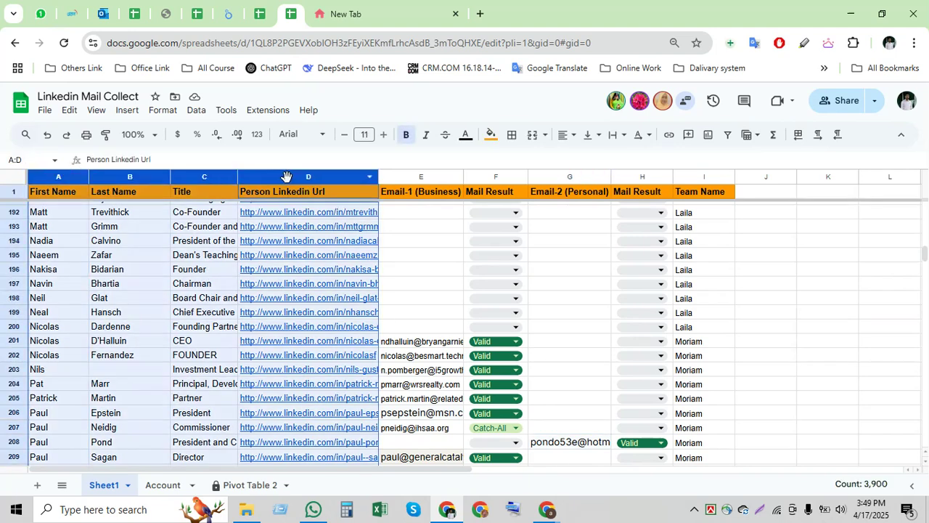
{"action": "left_click", "coordinate": [201, 232]}
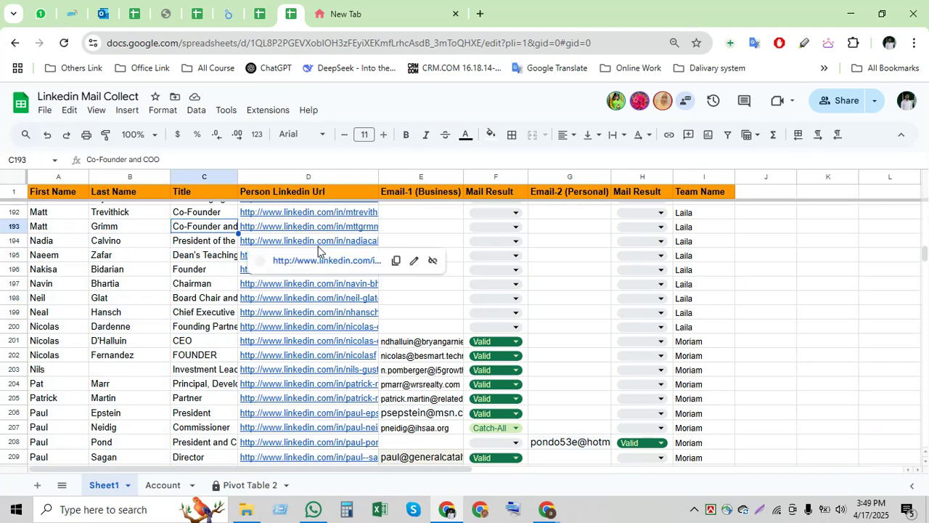
{"action": "left_click", "coordinate": [422, 214]}
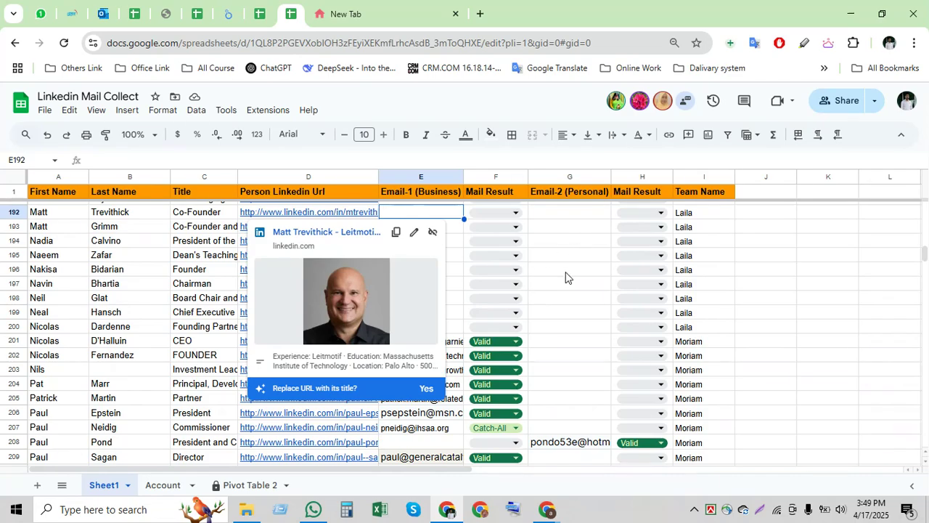
{"action": "scroll", "coordinate": [565, 277], "scroll_direction": "up", "scroll_amount": 20}
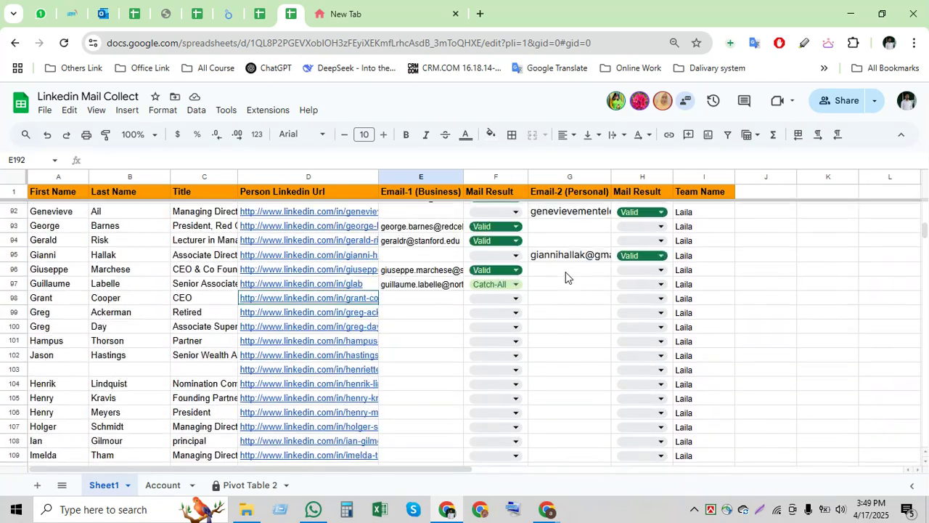
{"action": "scroll", "coordinate": [565, 277], "scroll_direction": "up", "scroll_amount": 10}
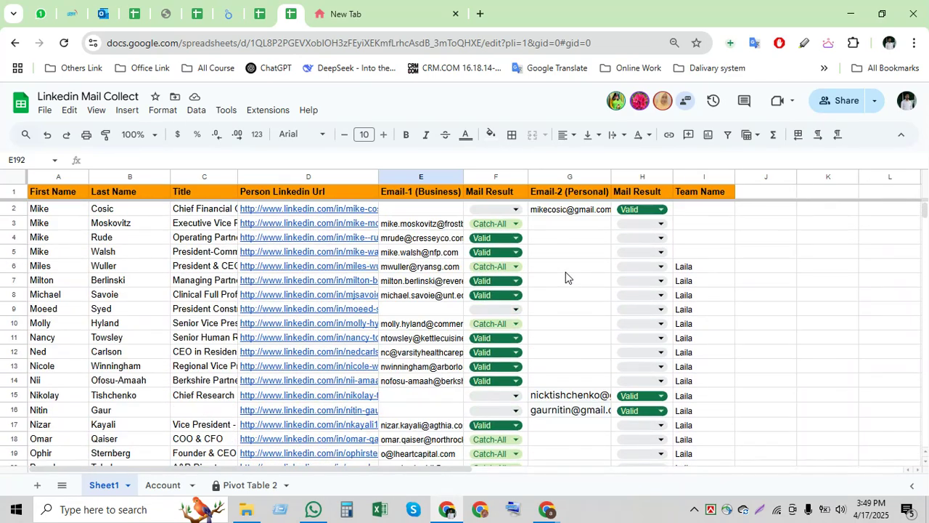
{"action": "left_click", "coordinate": [398, 175]}
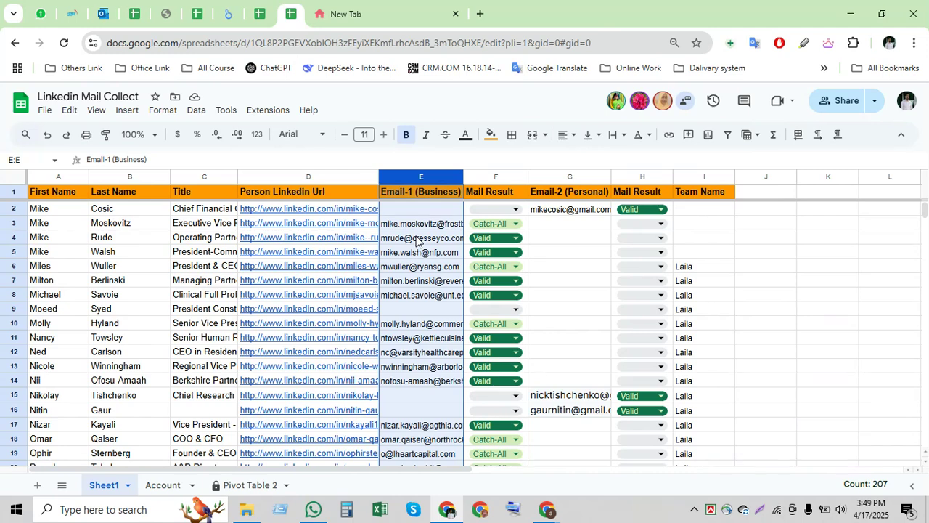
- Check the business emails in cells E4 and E3 after glancing at the other browser windows
{"action": "left_click", "coordinate": [546, 511]}
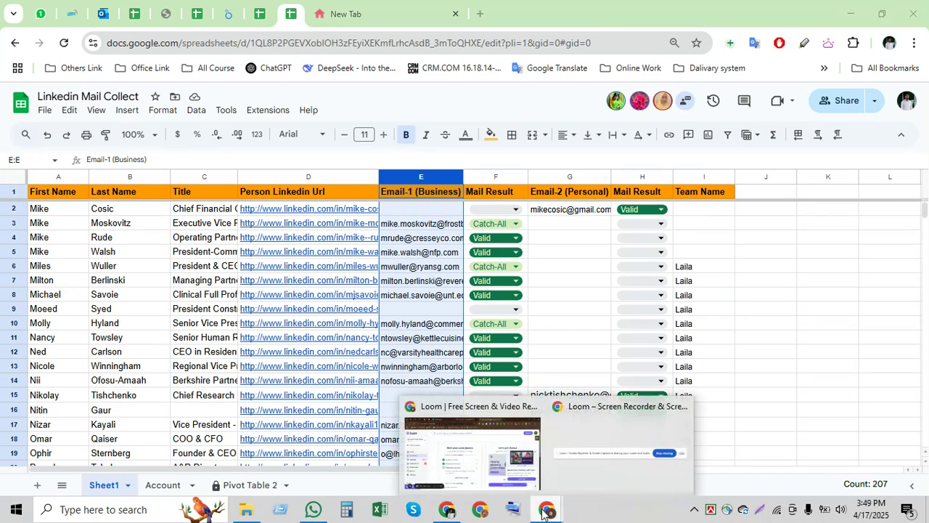
{"action": "left_click", "coordinate": [581, 283]}
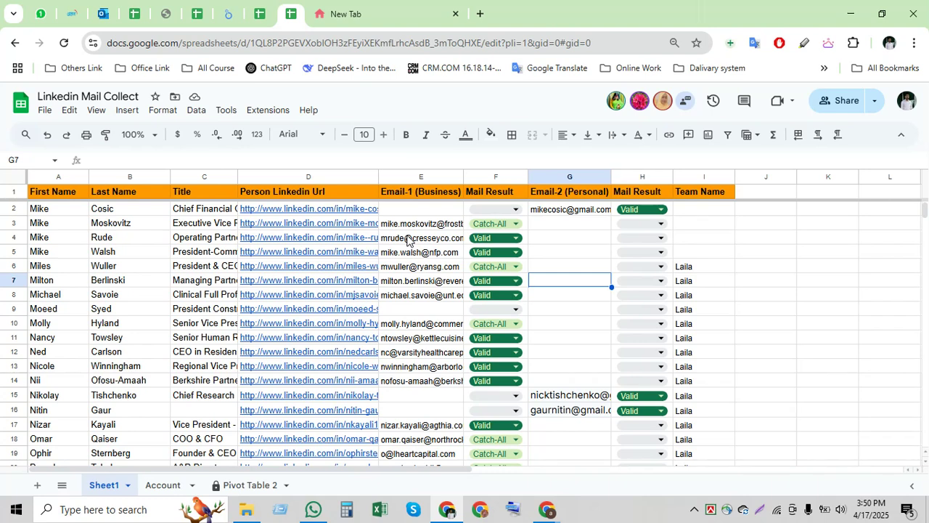
{"action": "left_click", "coordinate": [409, 239]}
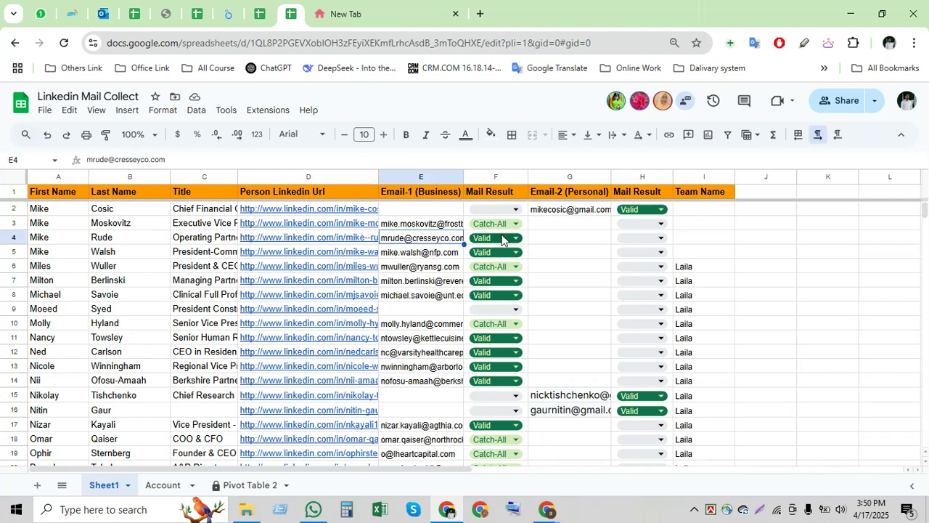
{"action": "left_click", "coordinate": [438, 229]}
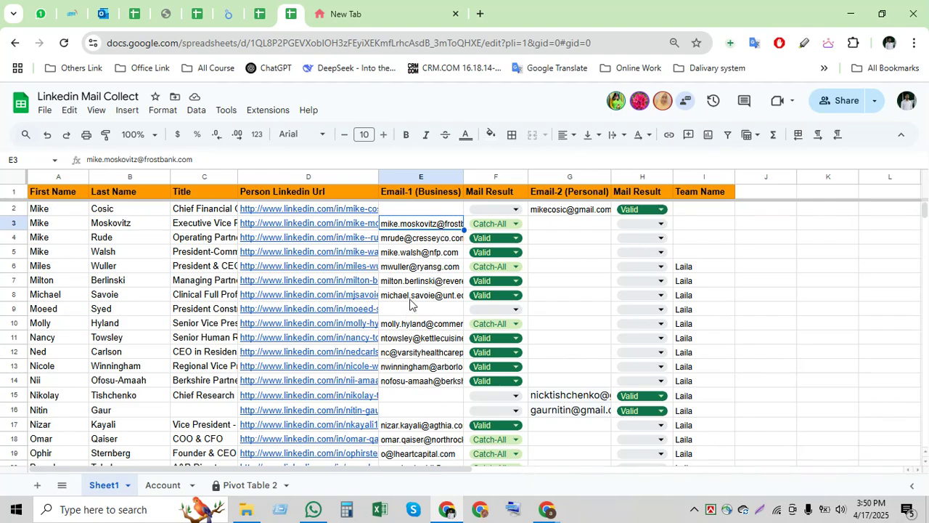
- Scroll to row 999, take the LinkedIn URL from D999, and move to the other Chrome window
{"action": "scroll", "coordinate": [418, 305], "scroll_direction": "down", "scroll_amount": 10}
{"action": "scroll", "coordinate": [420, 307], "scroll_direction": "down", "scroll_amount": 6}
{"action": "left_click_drag", "start_coordinate": [924, 226], "coordinate": [924, 485]}
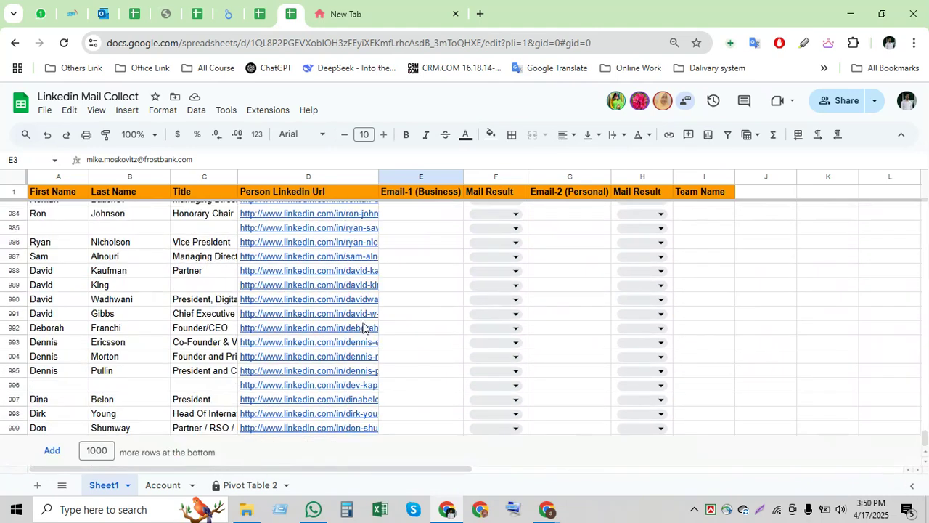
{"action": "left_click", "coordinate": [341, 433]}
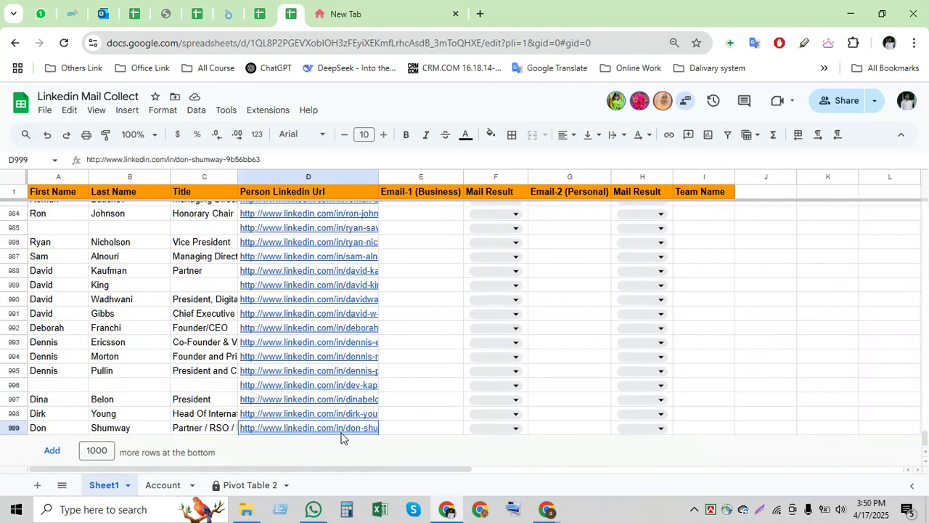
{"action": "mouse_move", "coordinate": [549, 508]}
{"action": "left_click", "coordinate": [471, 450]}
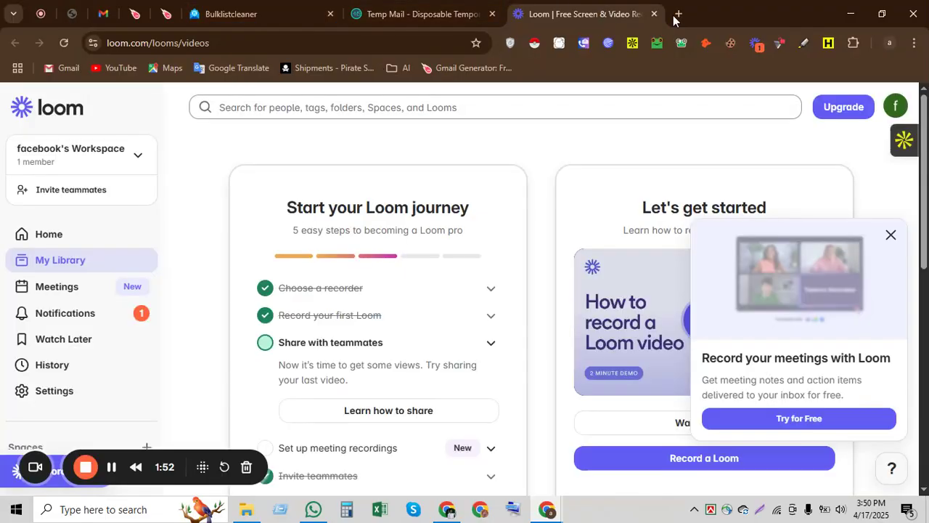
- Load the copied LinkedIn URL in a new tab with Paste and go to show the lead's profile
{"action": "left_click", "coordinate": [680, 14]}
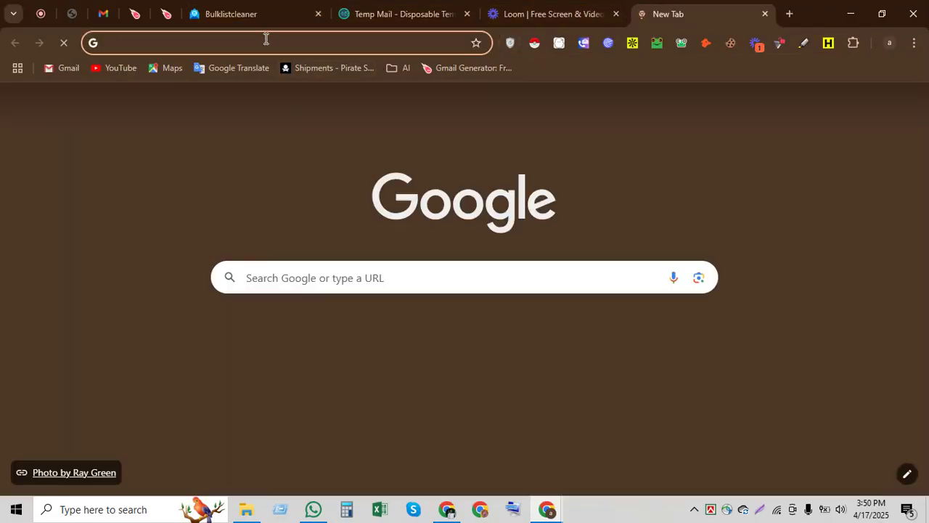
{"action": "right_click", "coordinate": [266, 42]}
{"action": "left_click", "coordinate": [342, 174]}
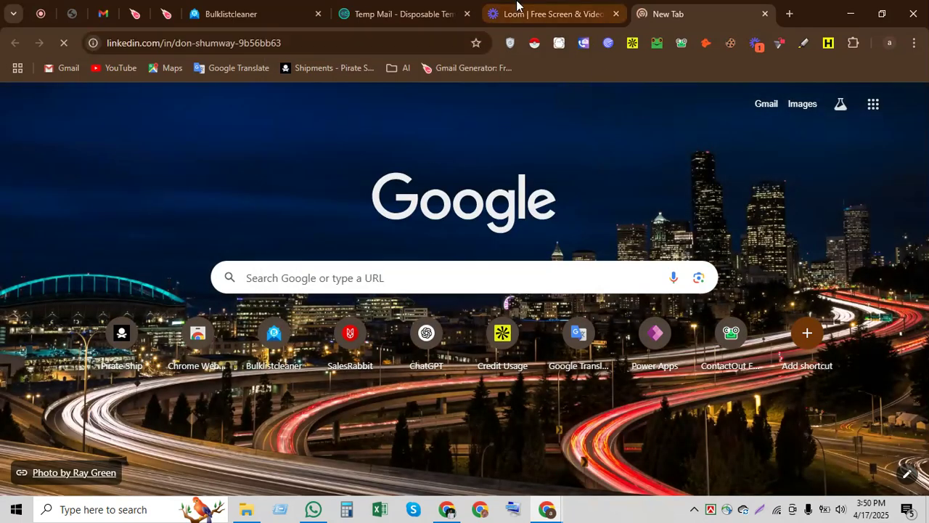
{"action": "left_click", "coordinate": [580, 13]}
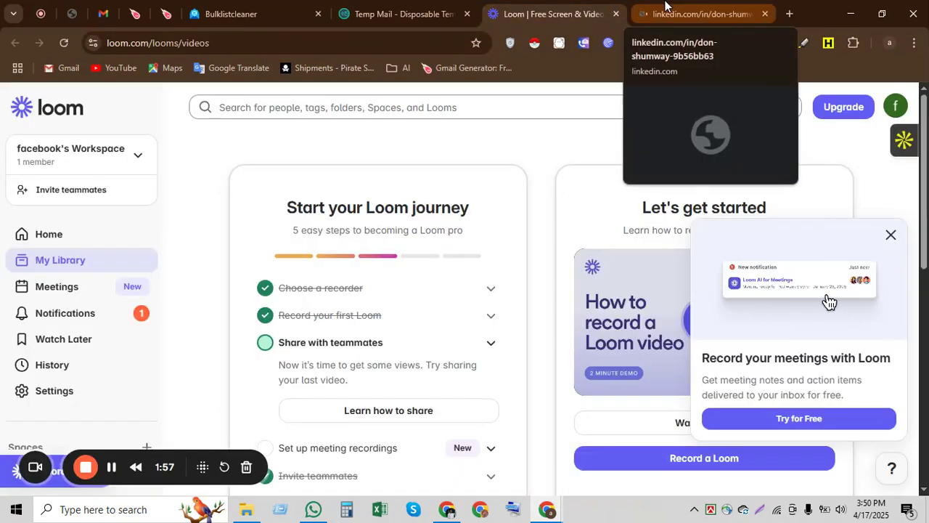
{"action": "left_click", "coordinate": [665, 7]}
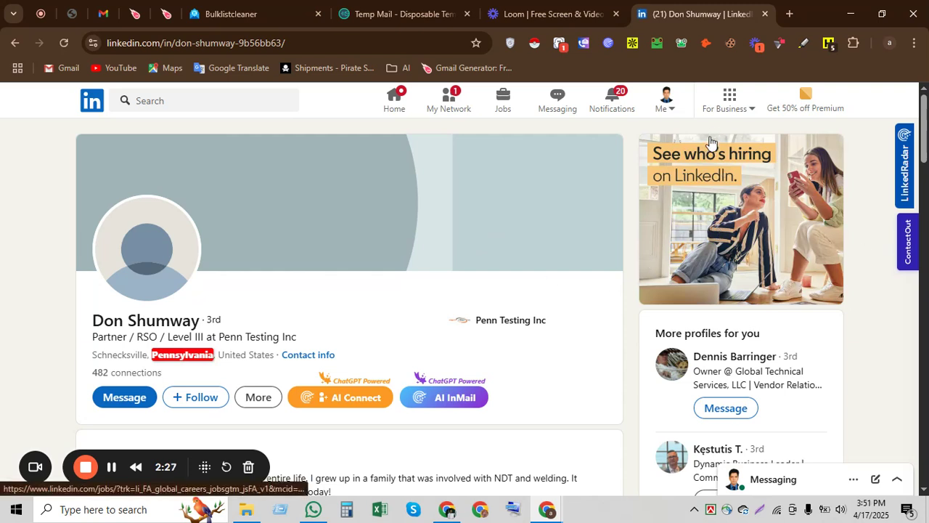
- Open the Apollo side panel on the profile and use Access email to reveal the work email
{"action": "left_click", "coordinate": [633, 45]}
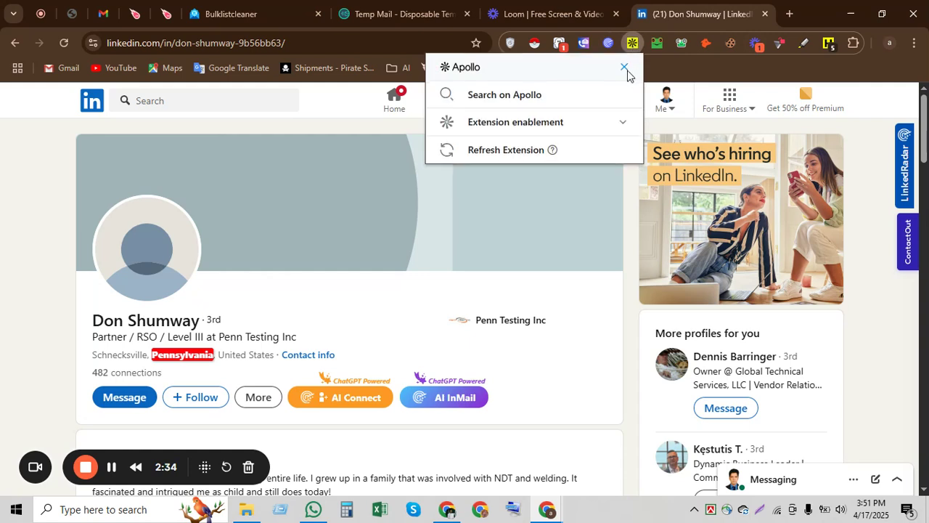
{"action": "left_click", "coordinate": [624, 67]}
{"action": "left_click", "coordinate": [899, 141]}
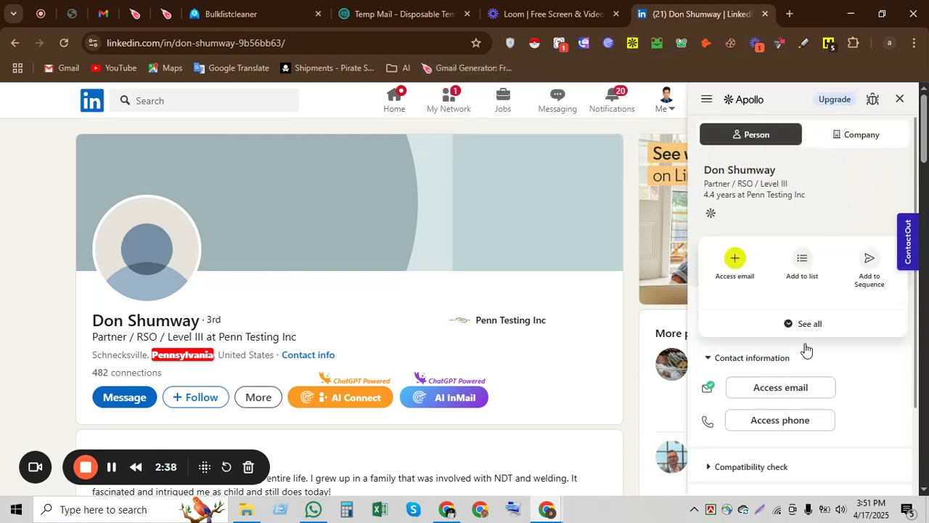
{"action": "left_click", "coordinate": [772, 394]}
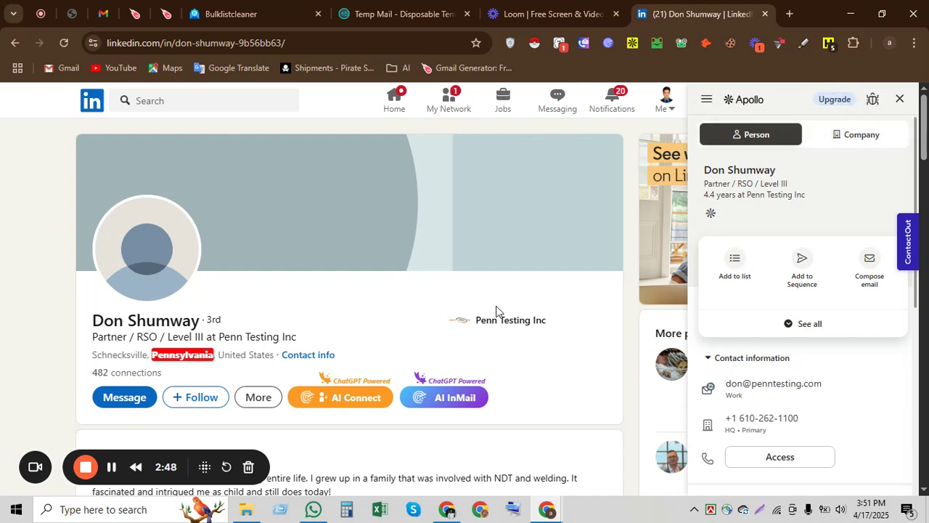
- Select the lead's headline and Penn Testing Inc company text on the profile
{"action": "left_click_drag", "start_coordinate": [466, 305], "coordinate": [555, 325]}
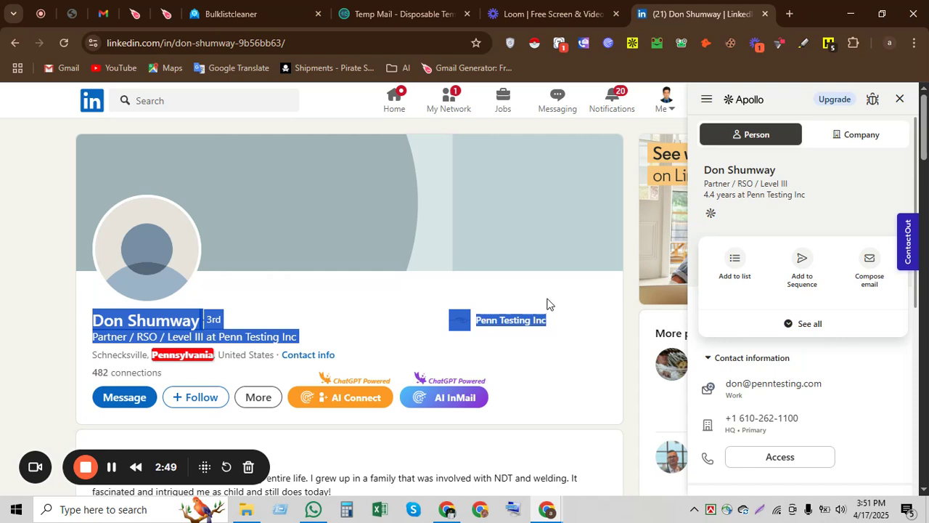
{"action": "left_click", "coordinate": [550, 315]}
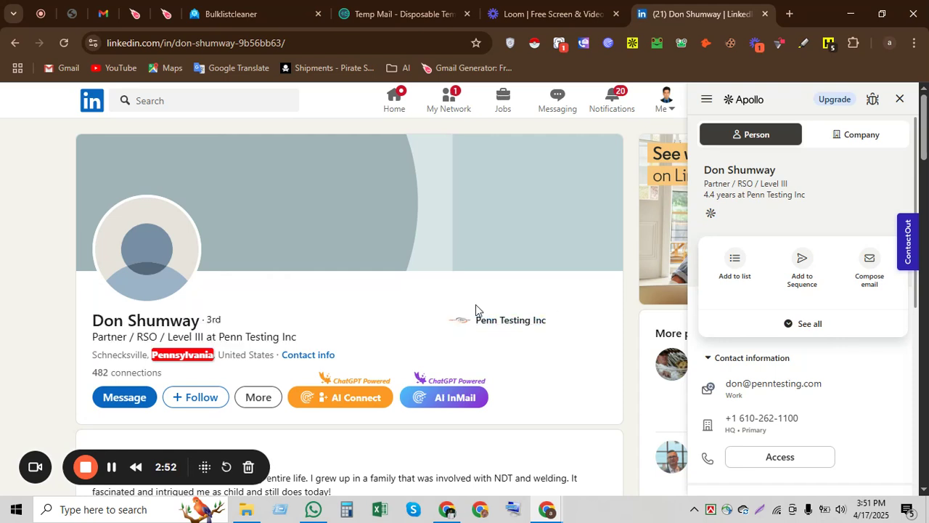
{"action": "left_click_drag", "start_coordinate": [431, 315], "coordinate": [555, 325]}
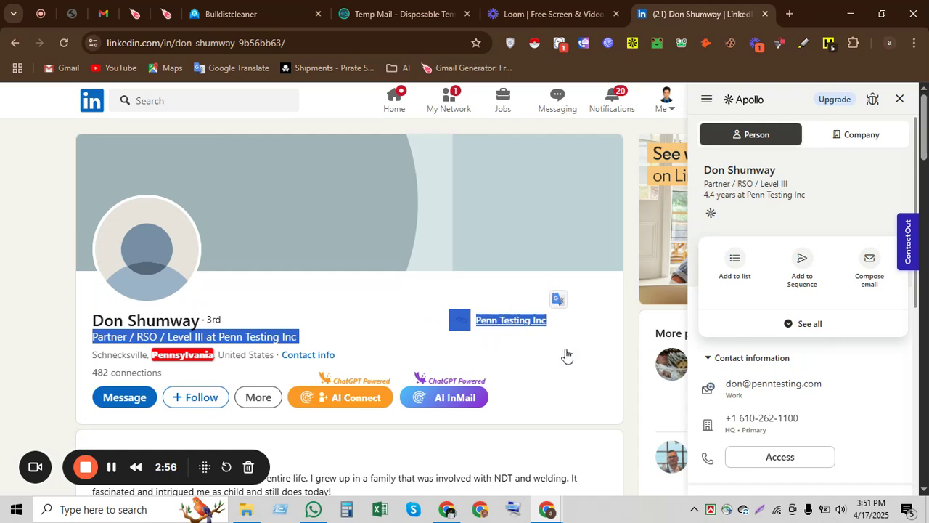
{"action": "left_click", "coordinate": [566, 356]}
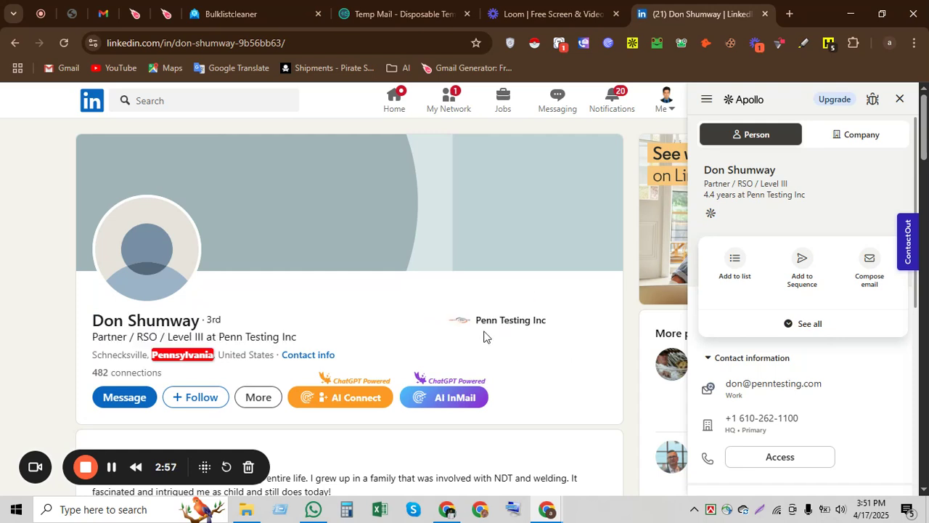
{"action": "mouse_move", "coordinate": [770, 397]}
- Copy the lead's work email from Apollo's contact details and go to the BulkListCleaner tab
{"action": "left_click", "coordinate": [446, 509]}
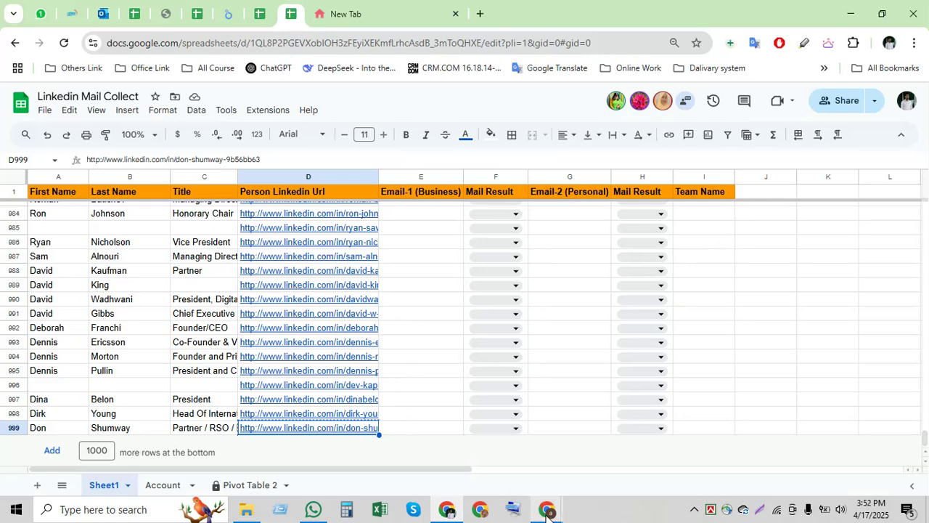
{"action": "mouse_move", "coordinate": [545, 510]}
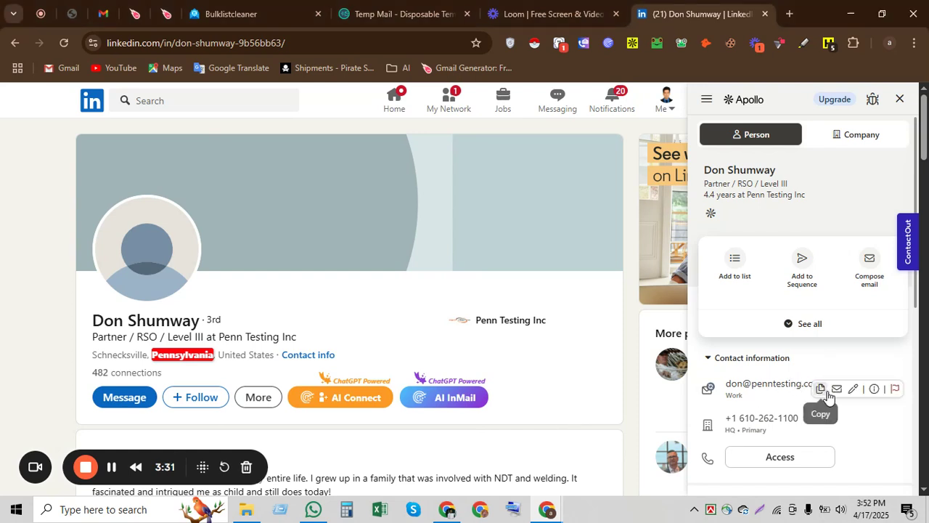
{"action": "left_click", "coordinate": [823, 390]}
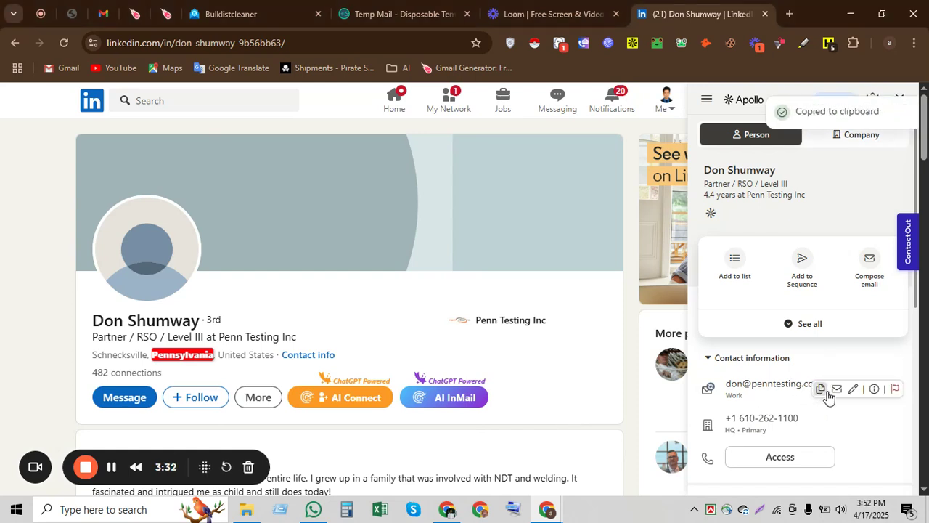
{"action": "left_click", "coordinate": [245, 5]}
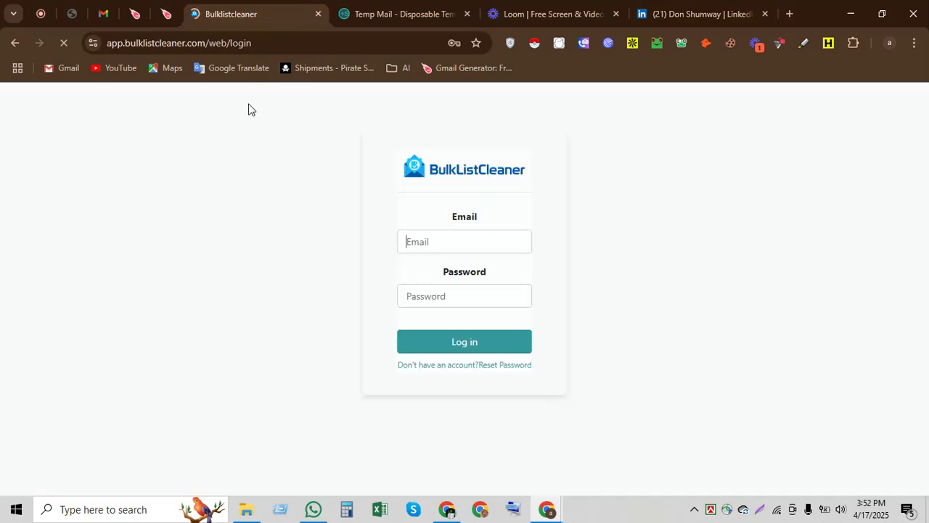
- Go from BulkListCleaner's login page to its sign-up form, then switch to Temp Mail
{"action": "left_click", "coordinate": [163, 45]}
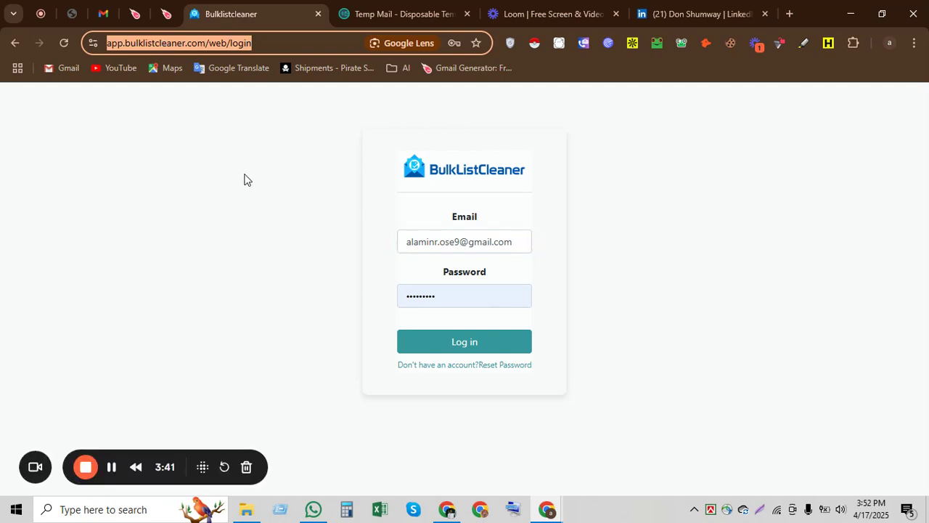
{"action": "left_click", "coordinate": [240, 272]}
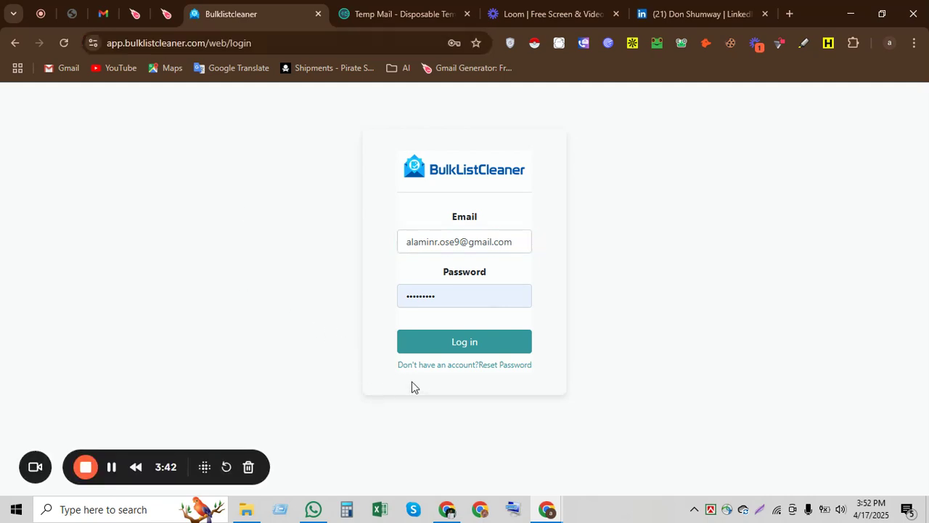
{"action": "left_click", "coordinate": [437, 369]}
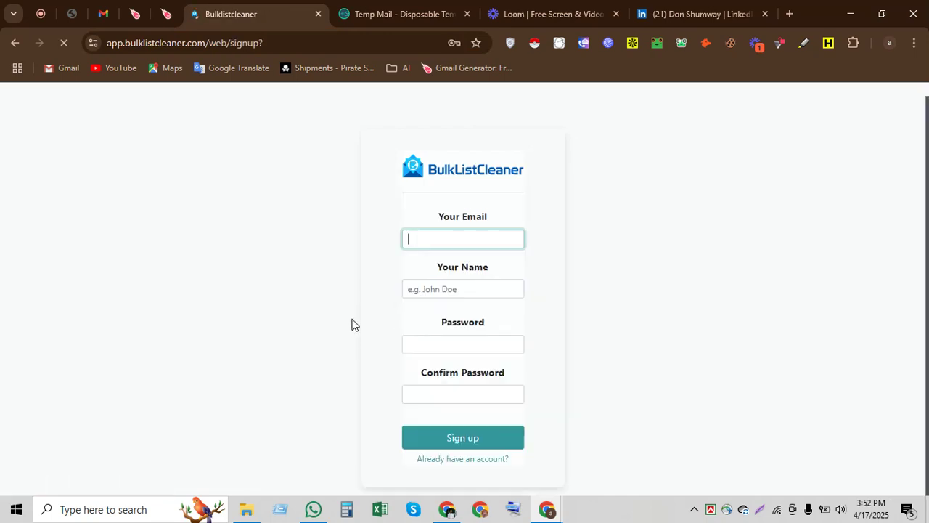
{"action": "left_click", "coordinate": [400, 7]}
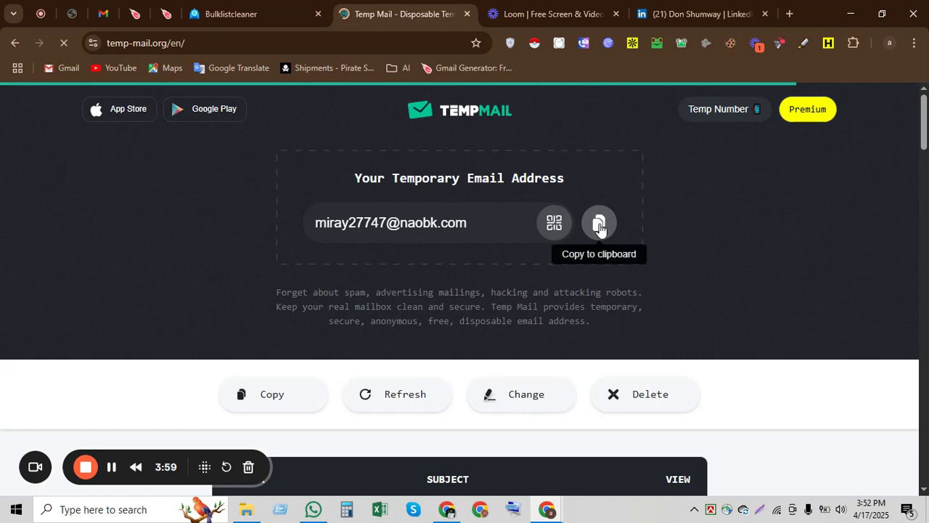
- Replace the autofilled address in Your Email with the copied Temp Mail address
{"action": "left_click", "coordinate": [600, 225]}
{"action": "key", "text": "ctrl+shift+Tab"}
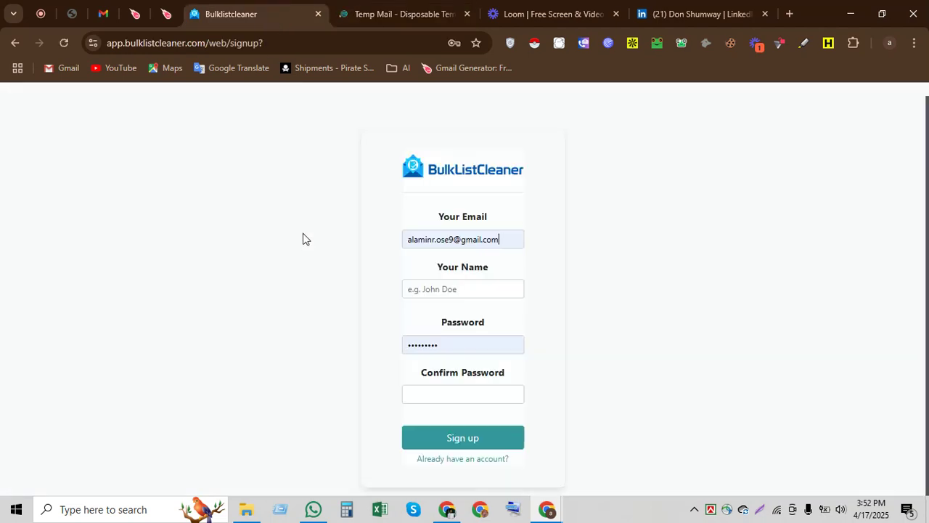
{"action": "left_click", "coordinate": [503, 238]}
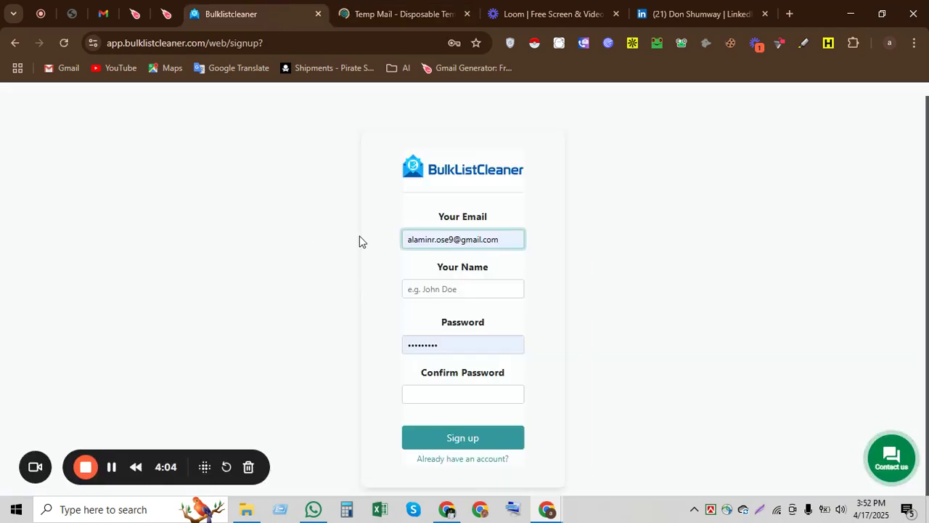
{"action": "key", "text": "ctrl+a"}
{"action": "key", "text": "ctrl+v"}
{"action": "key", "text": "Escape"}
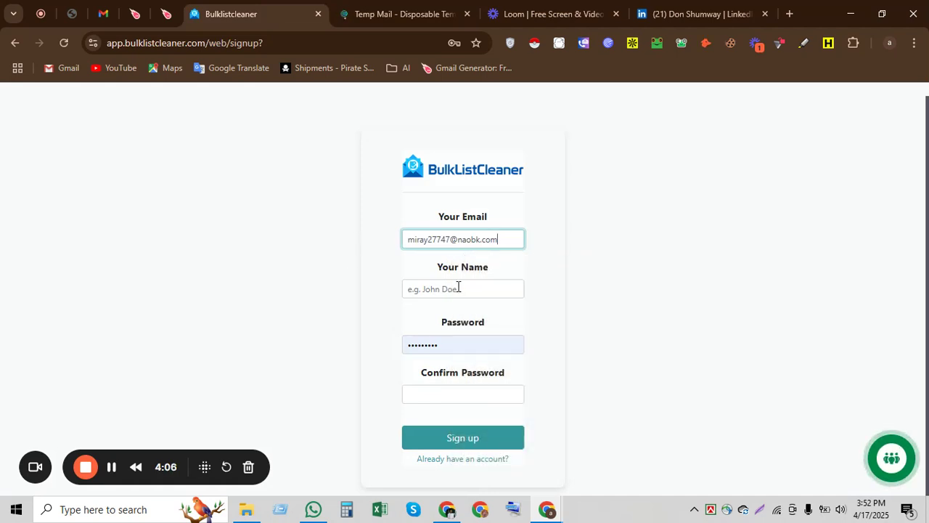
{"action": "left_click", "coordinate": [458, 288]}
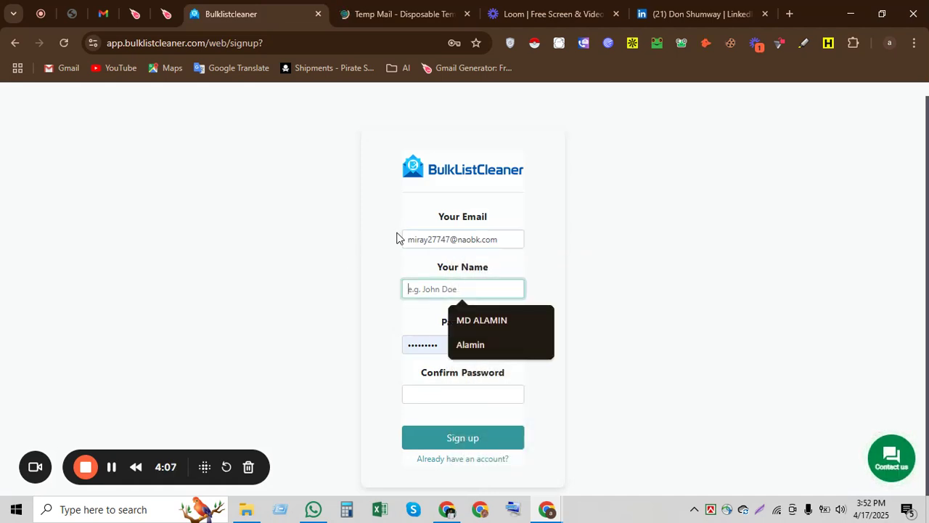
- Create a new password from copied address-bar text and paste it into Password and Confirm Password
{"action": "left_click", "coordinate": [295, 44]}
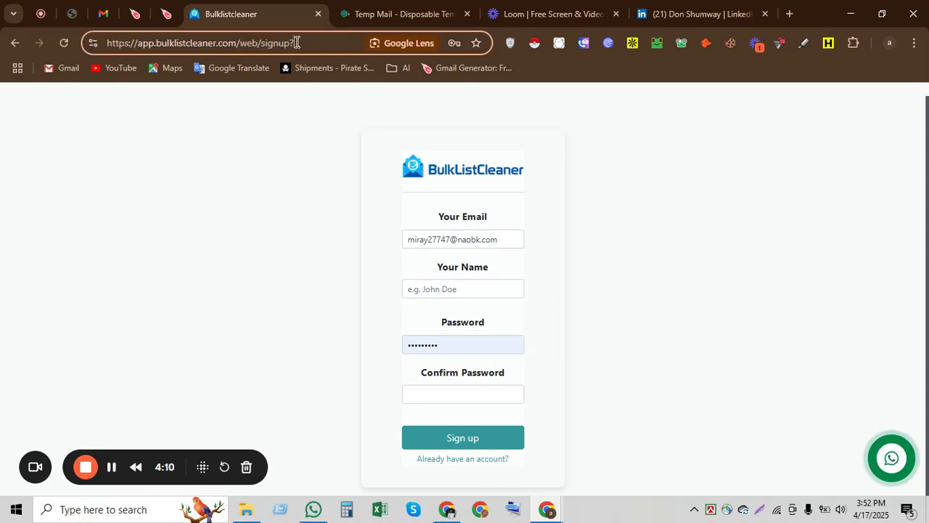
{"action": "type", "text": "123"}
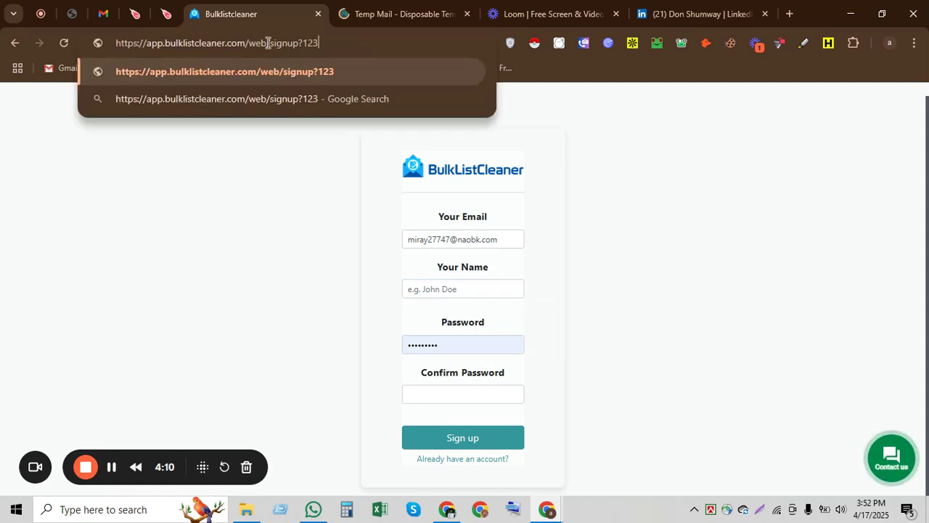
{"action": "left_click_drag", "start_coordinate": [270, 42], "coordinate": [361, 37]}
{"action": "key", "text": "ctrl+c"}
{"action": "left_click", "coordinate": [445, 344]}
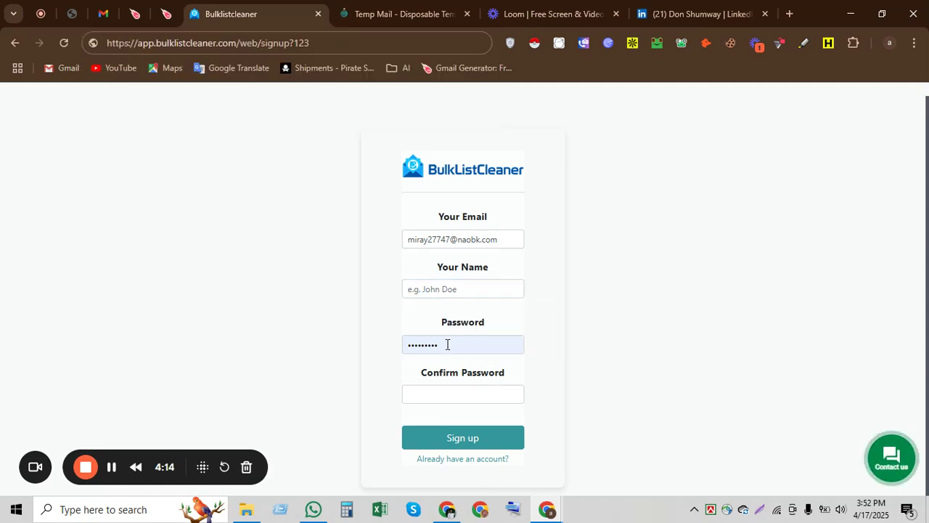
{"action": "left_click_drag", "start_coordinate": [481, 341], "coordinate": [317, 349]}
{"action": "key", "text": "ctrl+v"}
{"action": "left_click", "coordinate": [449, 398]}
{"action": "key", "text": "ctrl+v"}
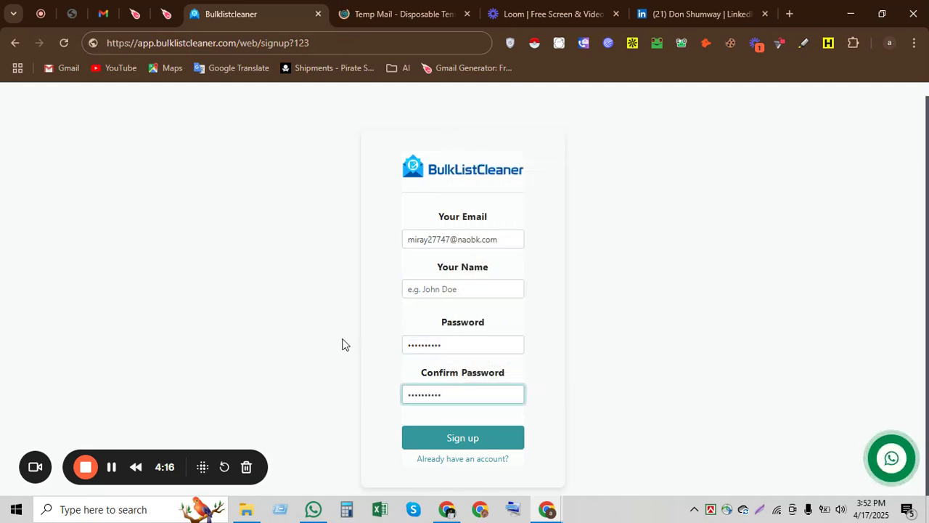
- Fill the name from autofill, sign up for the 50-credit account, and open Single Email Verify
{"action": "left_click", "coordinate": [462, 294]}
{"action": "left_click", "coordinate": [486, 321]}
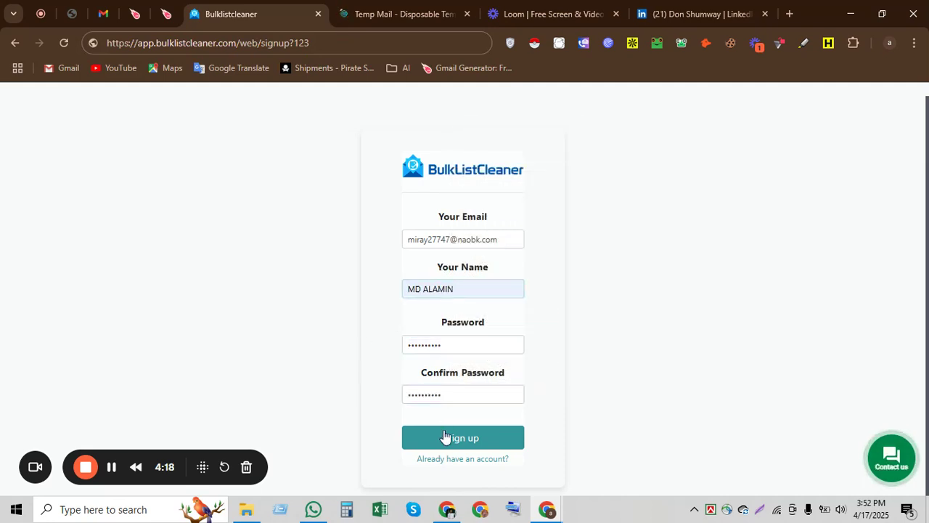
{"action": "left_click", "coordinate": [446, 438]}
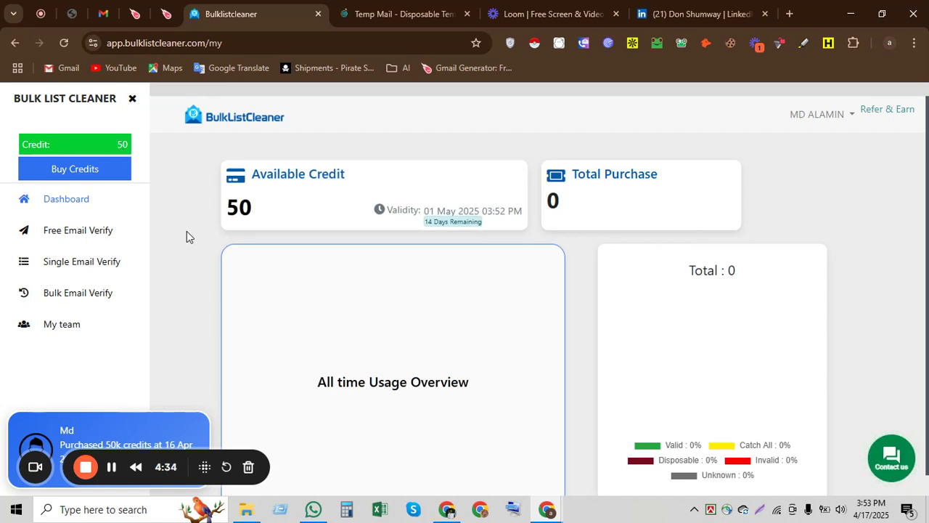
{"action": "left_click", "coordinate": [830, 120]}
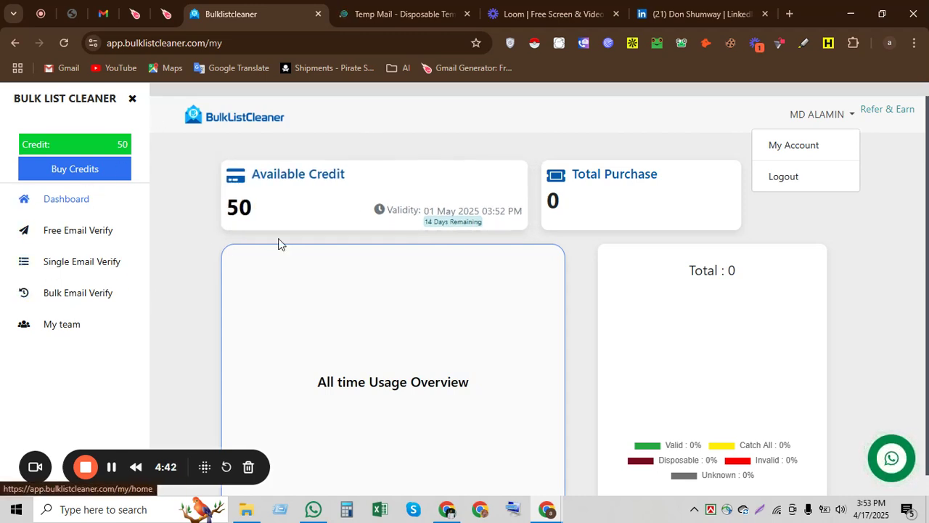
{"action": "left_click", "coordinate": [74, 264]}
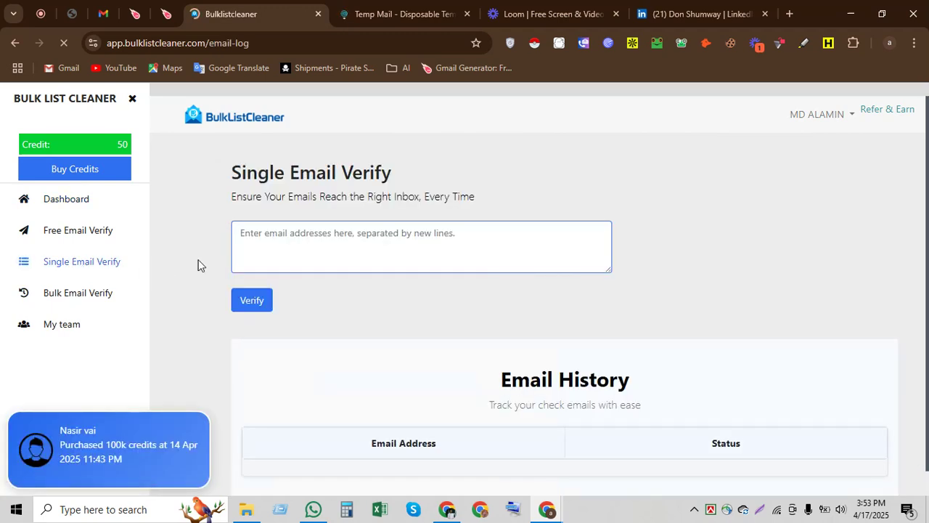
{"action": "left_click", "coordinate": [289, 241]}
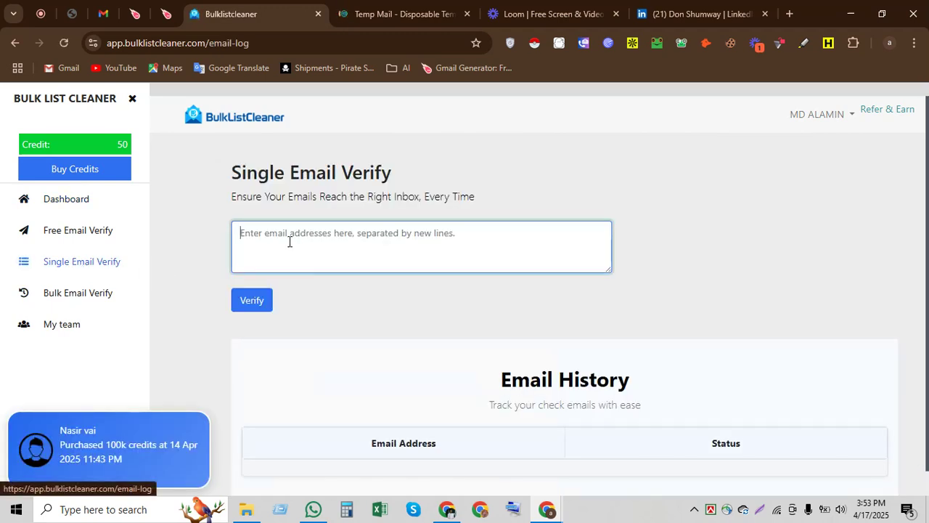
- Close Temp Mail, copy the work email from Apollo on LinkedIn, and return to the verify box
{"action": "left_click", "coordinate": [694, 9]}
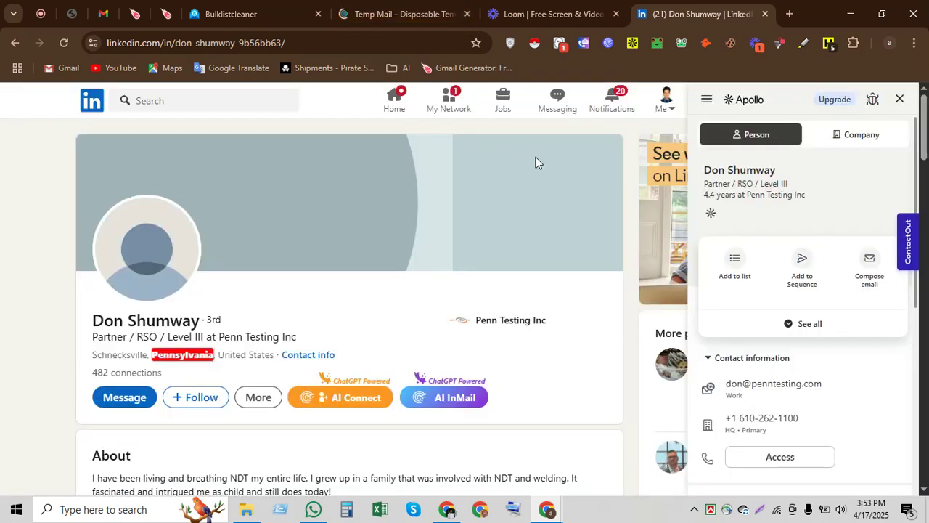
{"action": "left_click", "coordinate": [467, 13]}
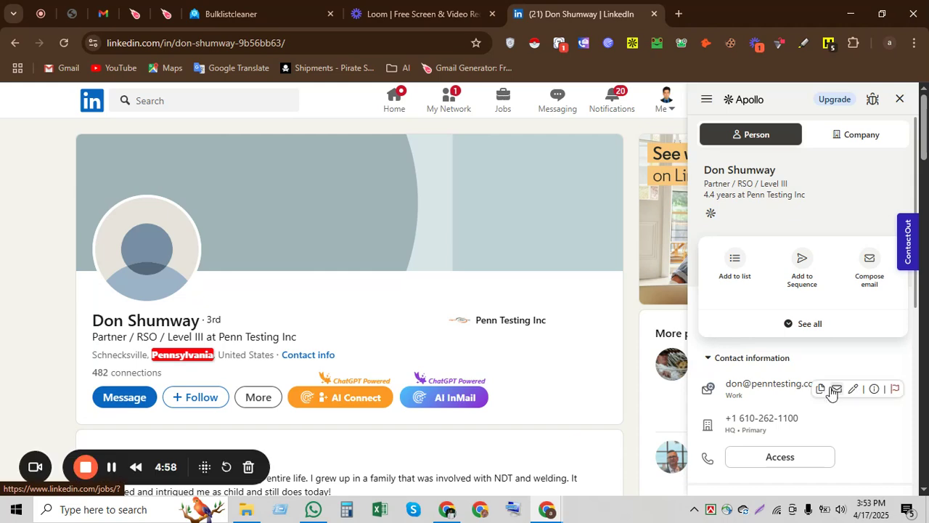
{"action": "left_click", "coordinate": [823, 391]}
{"action": "left_click", "coordinate": [231, 14]}
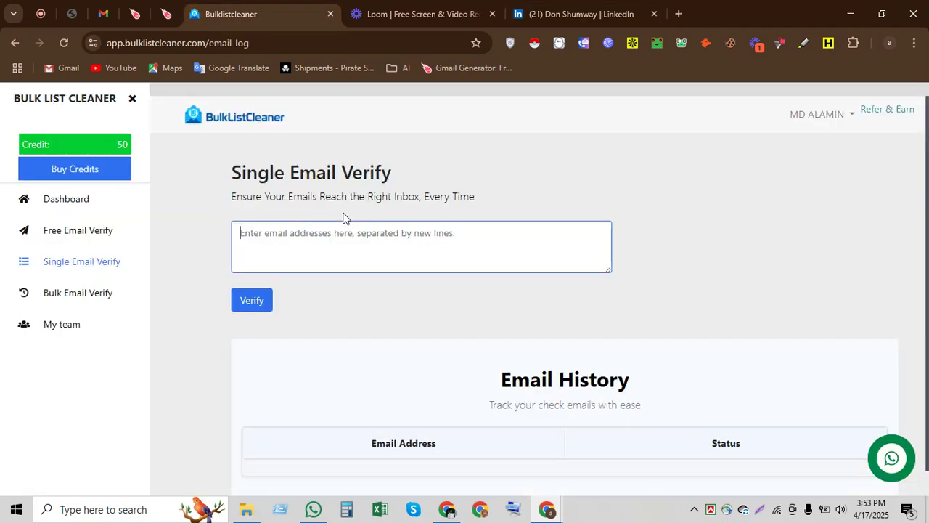
{"action": "left_click", "coordinate": [326, 240]}
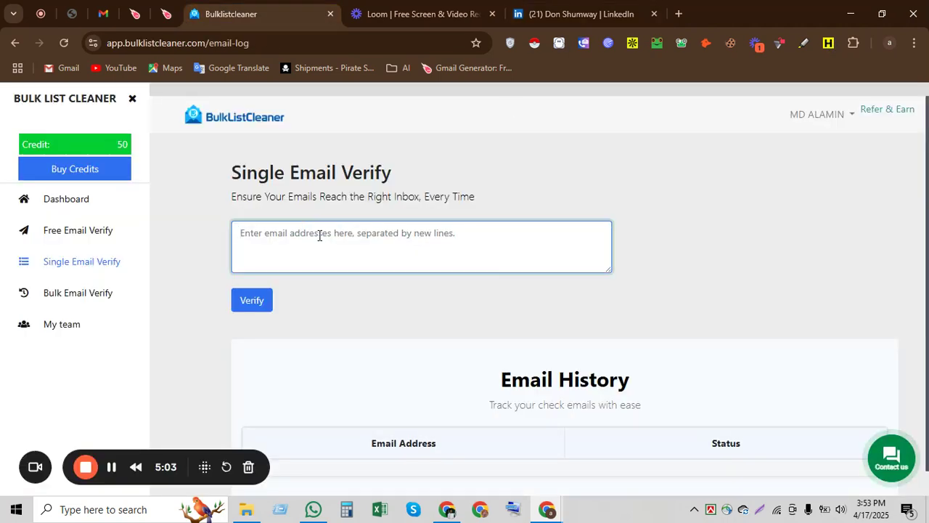
- Paste the work email into Single Email Verify and verify it as Valid, then minimize the browser
{"action": "key", "text": "ctrl+v"}
{"action": "left_click", "coordinate": [261, 308]}
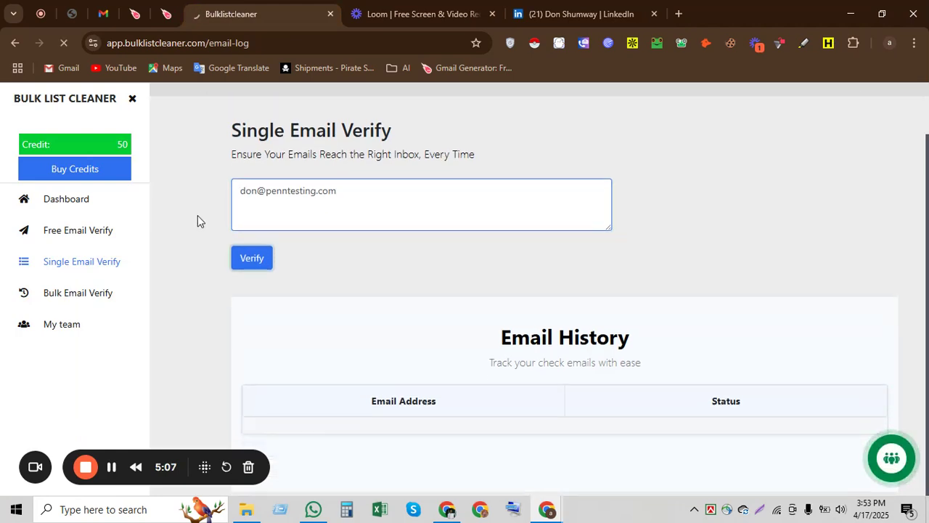
{"action": "scroll", "coordinate": [199, 219], "scroll_direction": "down", "scroll_amount": 2}
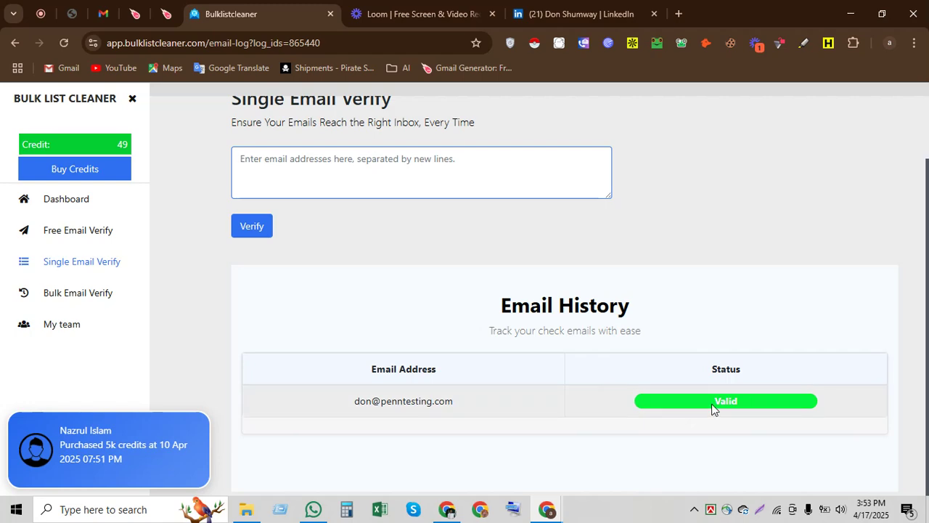
{"action": "triple_click", "coordinate": [414, 403]}
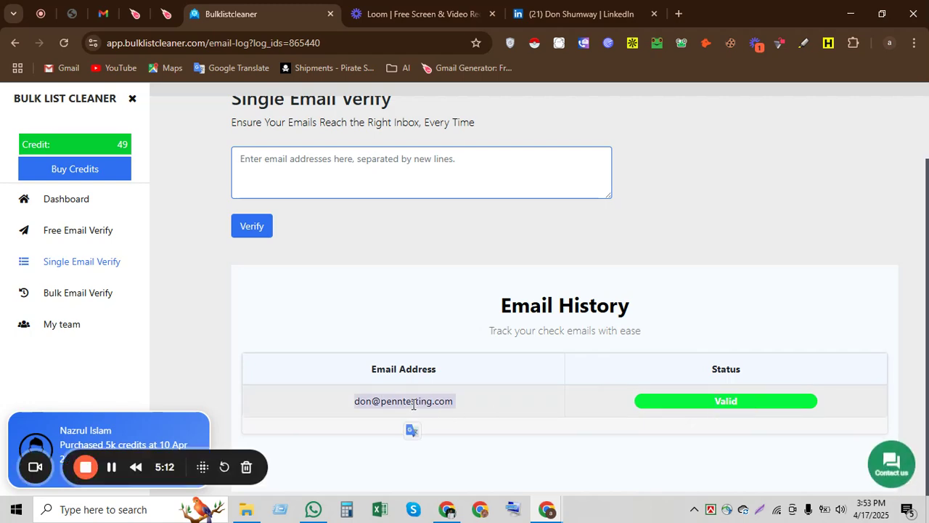
{"action": "left_click", "coordinate": [847, 10]}
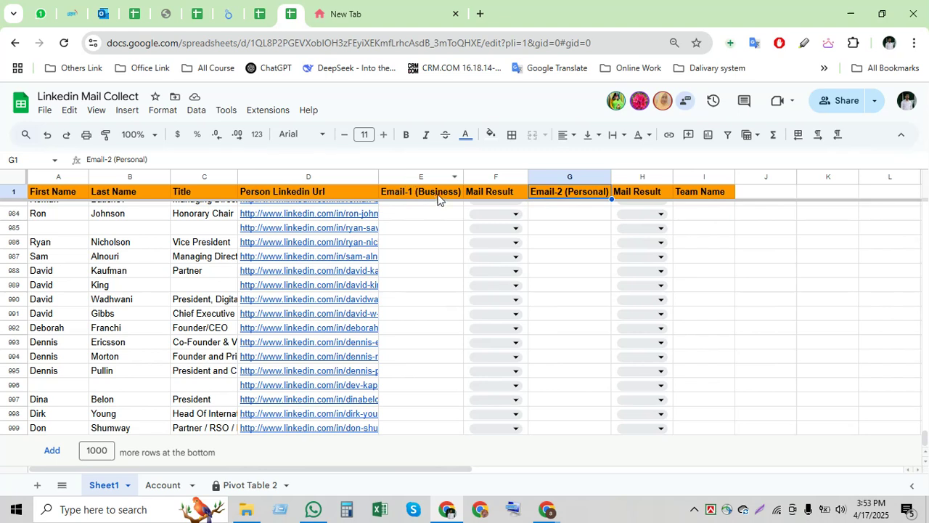
- Confirm row 999's business email and set its Mail Result dropdown to Valid
{"action": "double_click", "coordinate": [414, 428]}
{"action": "double_click", "coordinate": [415, 426]}
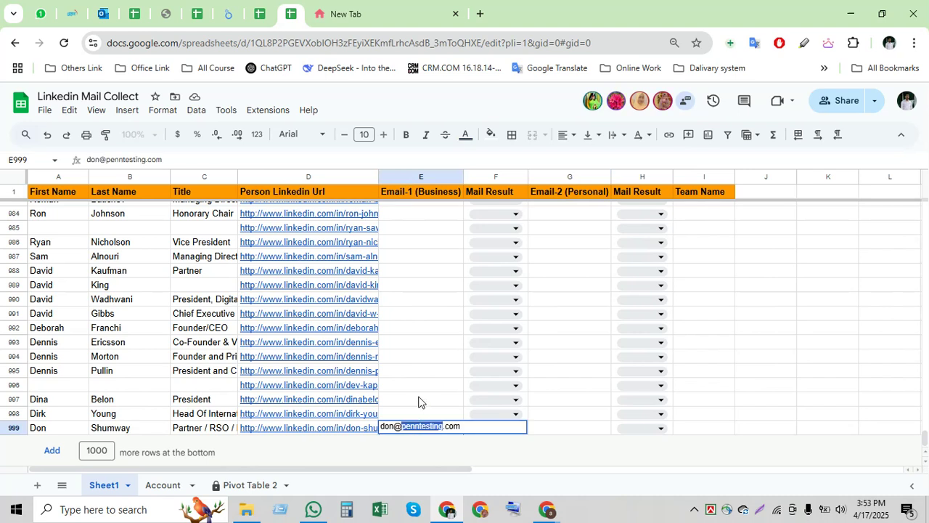
{"action": "left_click", "coordinate": [437, 394]}
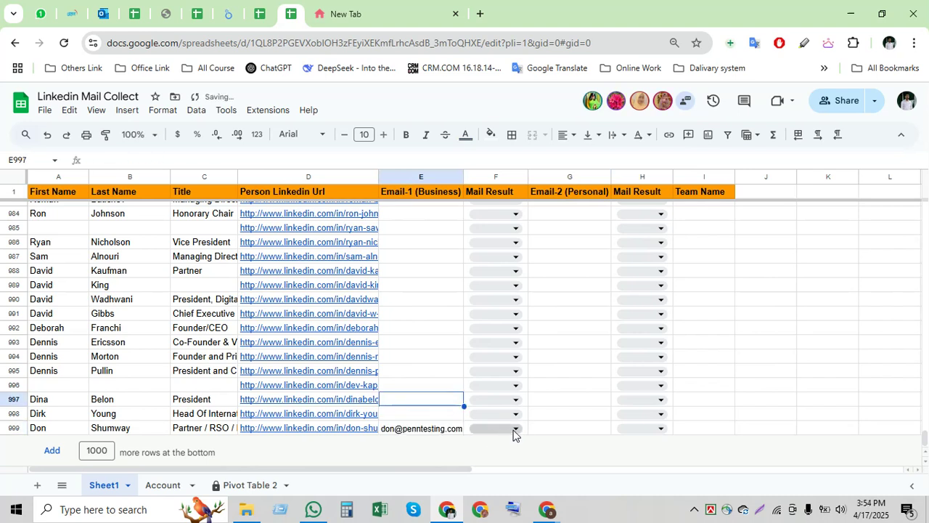
{"action": "left_click", "coordinate": [514, 429]}
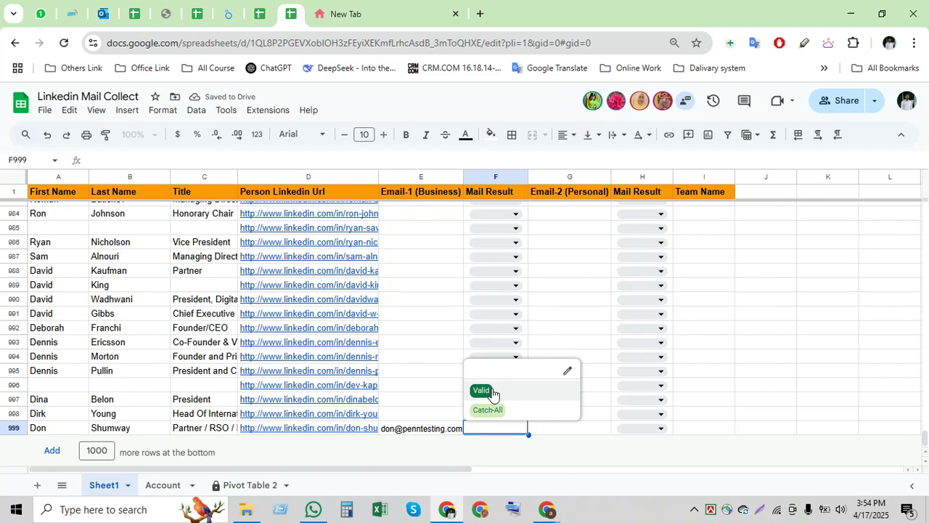
{"action": "left_click", "coordinate": [489, 390]}
{"action": "left_click", "coordinate": [490, 414]}
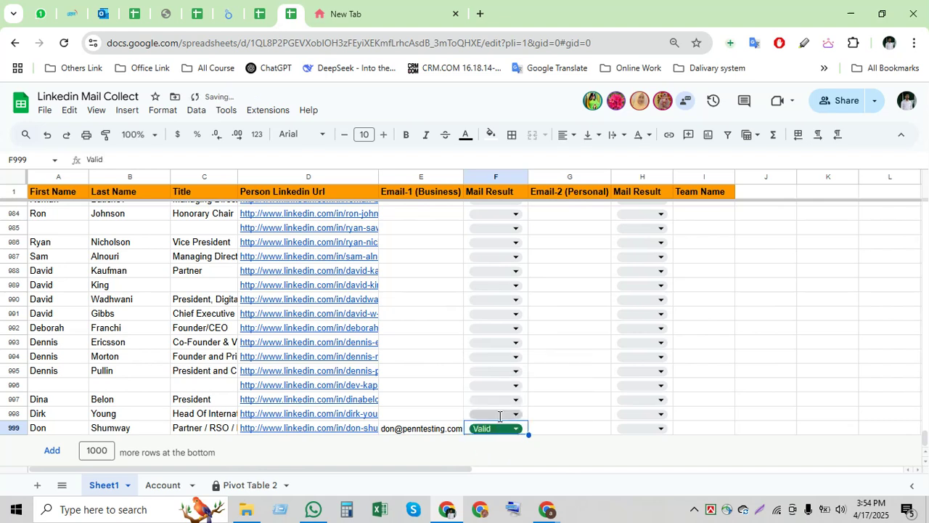
{"action": "left_click", "coordinate": [485, 410]}
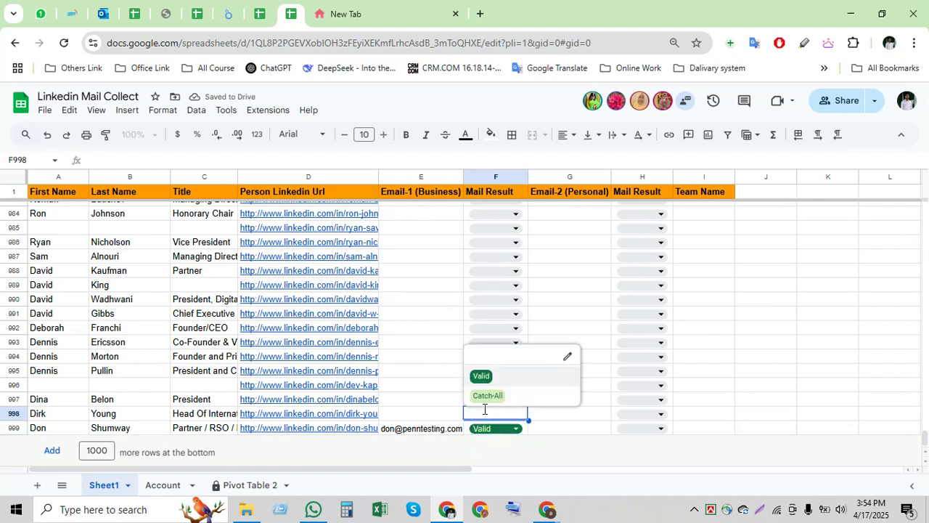
{"action": "left_click", "coordinate": [425, 428]}
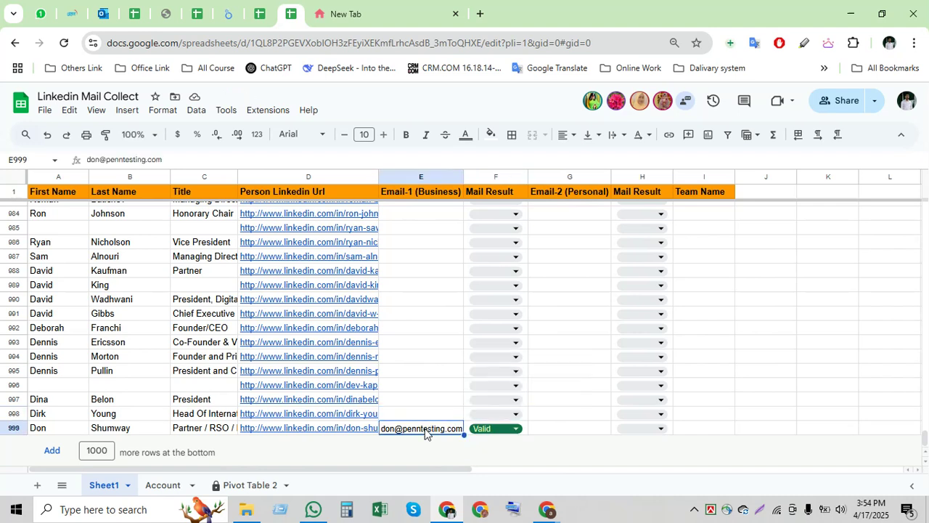
{"action": "left_click", "coordinate": [519, 428]}
{"action": "left_click", "coordinate": [519, 428]}
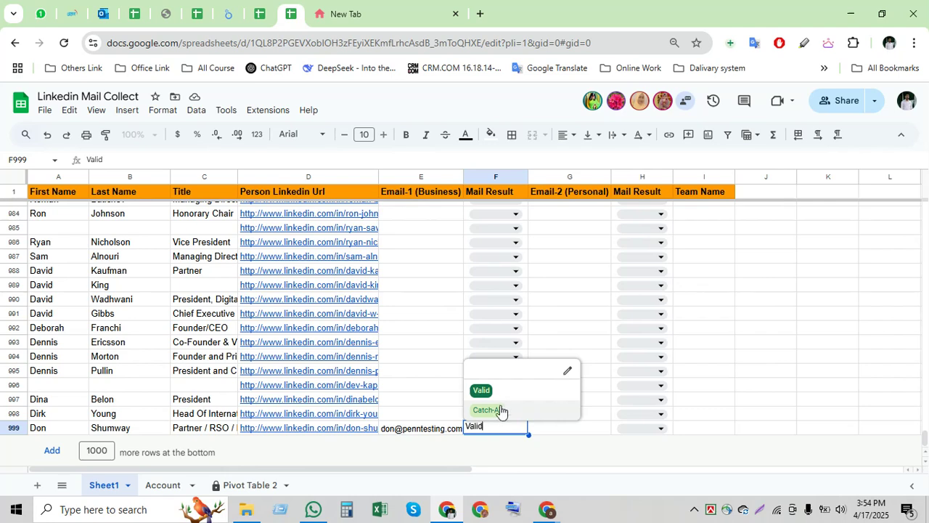
{"action": "left_click", "coordinate": [438, 417]}
- Jump up the Email-1 (Business) column with Ctrl+Shift+Up to find row 576's email
{"action": "key", "text": "alt+Tab"}
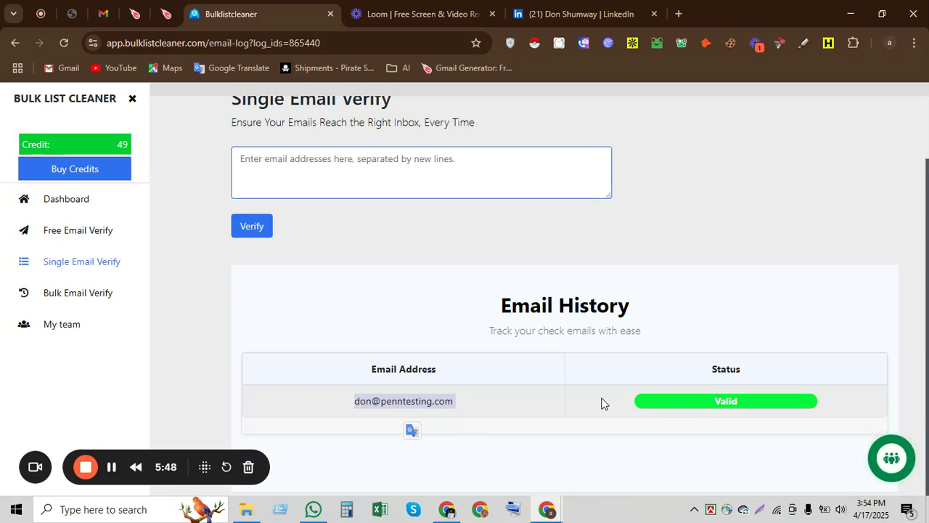
{"action": "key", "text": "alt+Tab"}
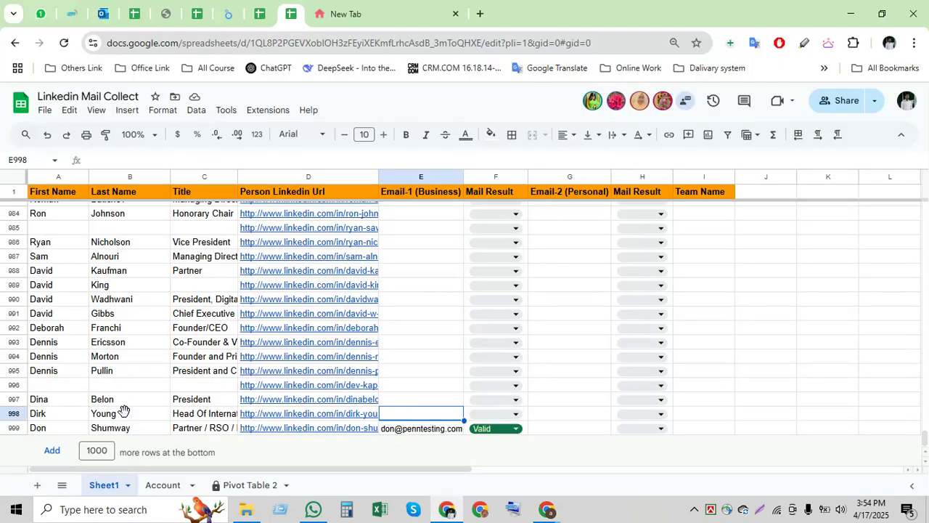
{"action": "key", "text": "shift+space"}
{"action": "left_click", "coordinate": [426, 391]}
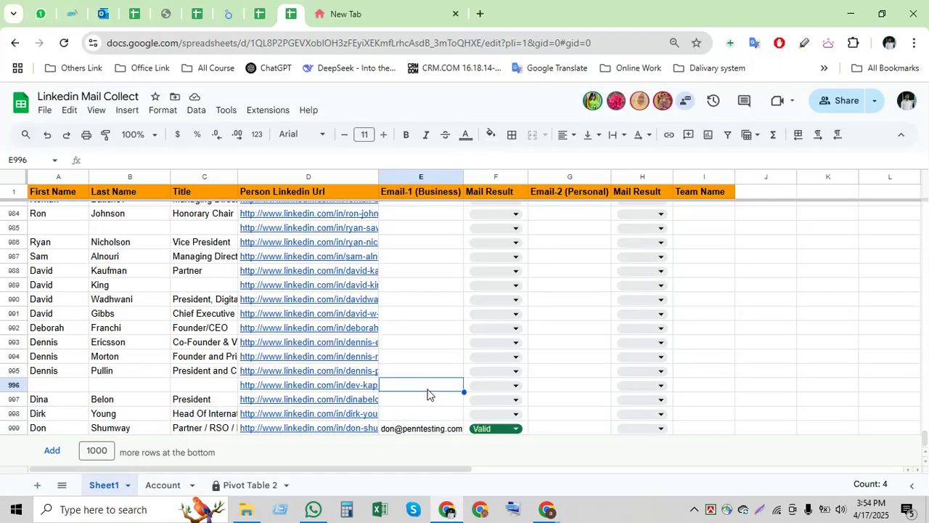
{"action": "scroll", "coordinate": [427, 394], "scroll_direction": "up", "scroll_amount": 13}
{"action": "scroll", "coordinate": [426, 394], "scroll_direction": "up", "scroll_amount": 15}
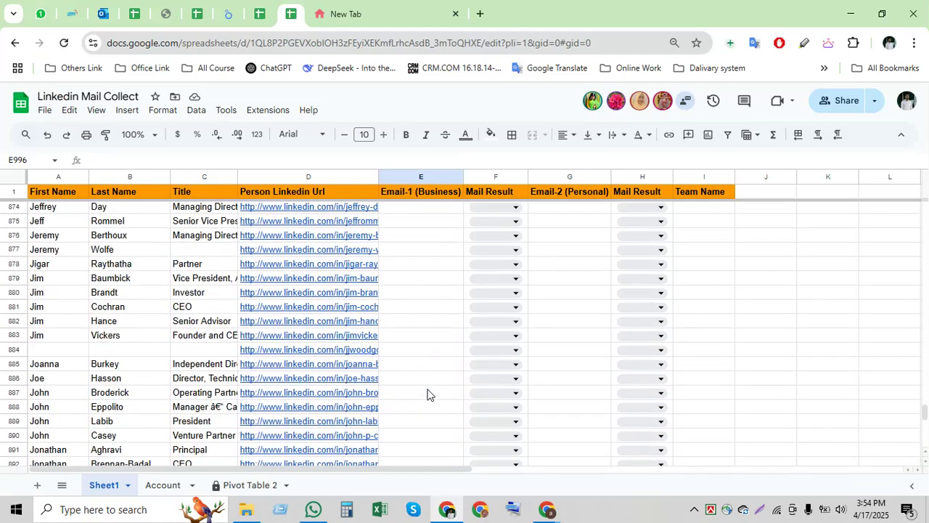
{"action": "left_click", "coordinate": [408, 401]}
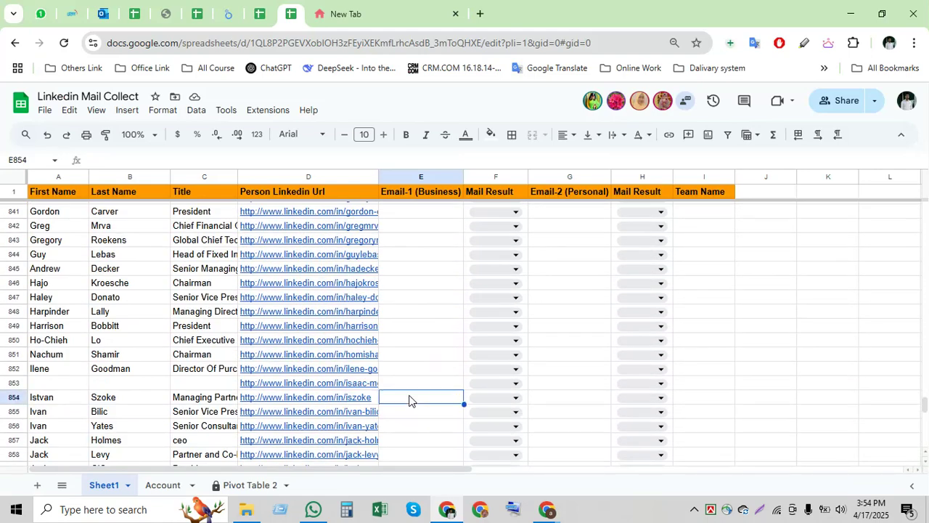
{"action": "key", "text": "ctrl+shift+Up"}
{"action": "scroll", "coordinate": [409, 400], "scroll_direction": "up", "scroll_amount": 3}
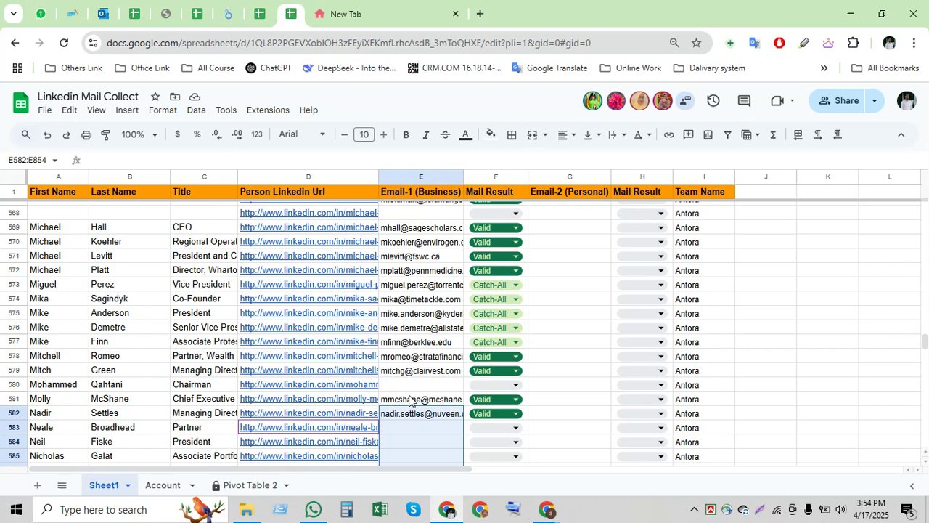
{"action": "left_click", "coordinate": [415, 328]}
- Paste row 576's business email into BulkListCleaner's Single Email Verify box
{"action": "key", "text": "ctrl+c"}
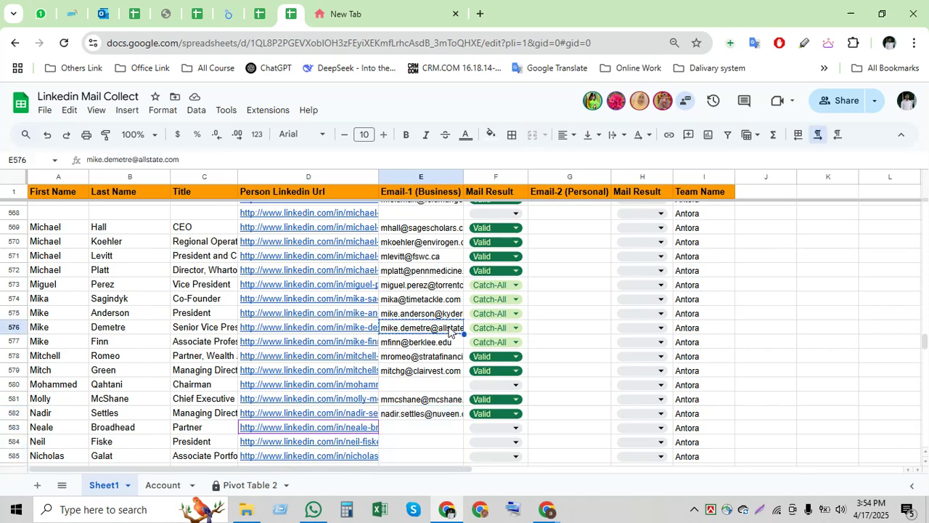
{"action": "key", "text": "alt+Tab"}
{"action": "left_click", "coordinate": [469, 170]}
{"action": "key", "text": "ctrl+v"}
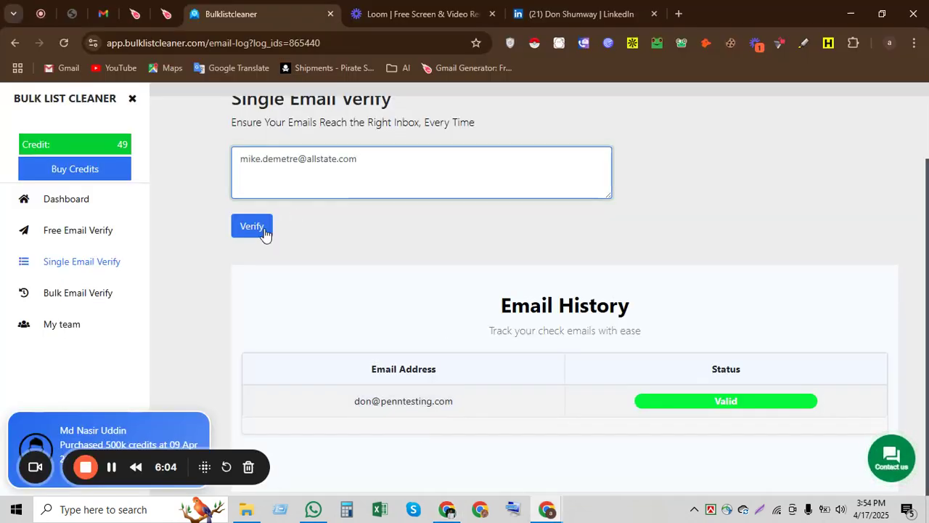
- Verify the pasted business email, confirm its Catch-all result, and return to the lead sheet
{"action": "left_click", "coordinate": [263, 231]}
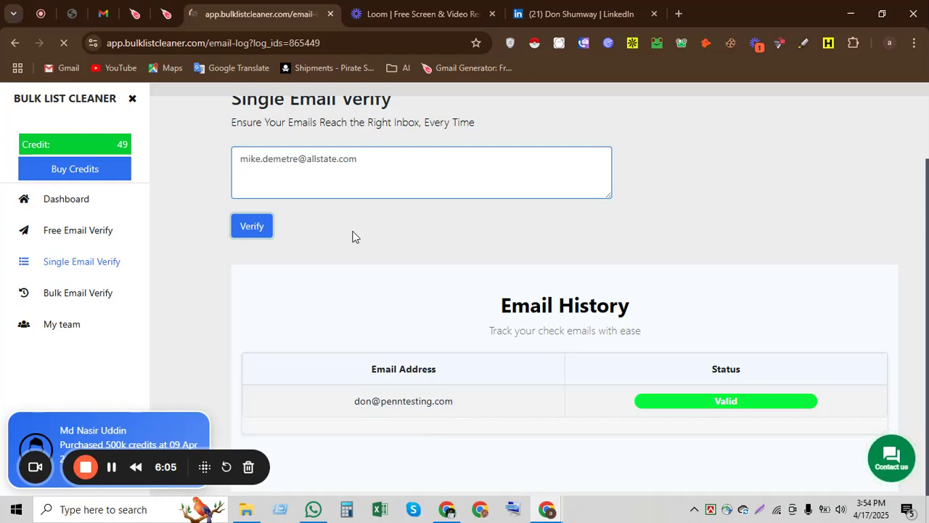
{"action": "scroll", "coordinate": [352, 233], "scroll_direction": "down", "scroll_amount": 2}
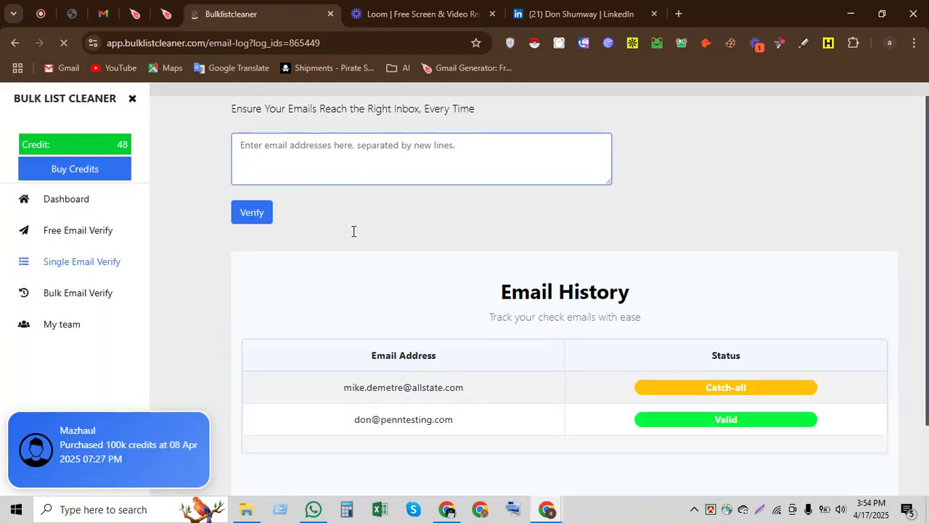
{"action": "left_click_drag", "start_coordinate": [709, 372], "coordinate": [773, 366]}
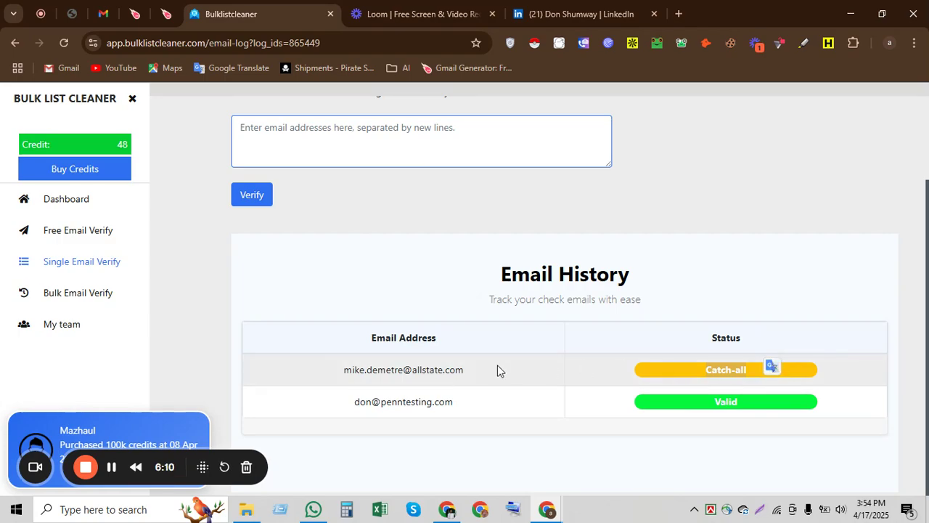
{"action": "key", "text": "alt+Tab"}
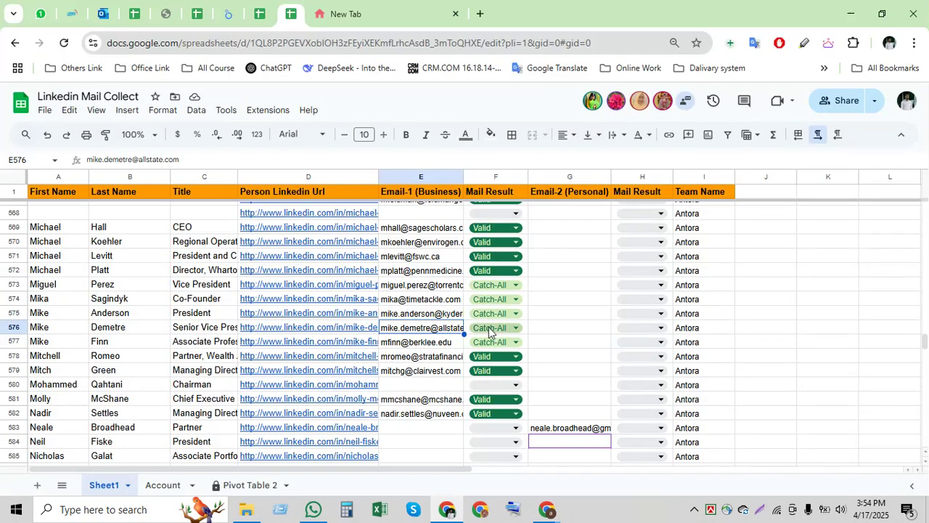
- Scroll the lead sheet to rows 984–999, then return to BulkListCleaner's email history
{"action": "scroll", "coordinate": [436, 351], "scroll_direction": "down", "scroll_amount": 12}
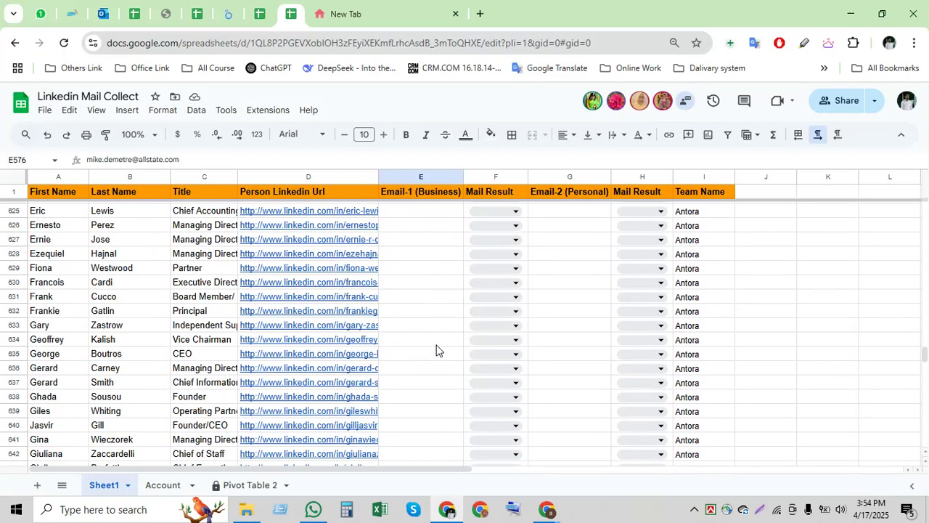
{"action": "scroll", "coordinate": [436, 345], "scroll_direction": "down", "scroll_amount": 15}
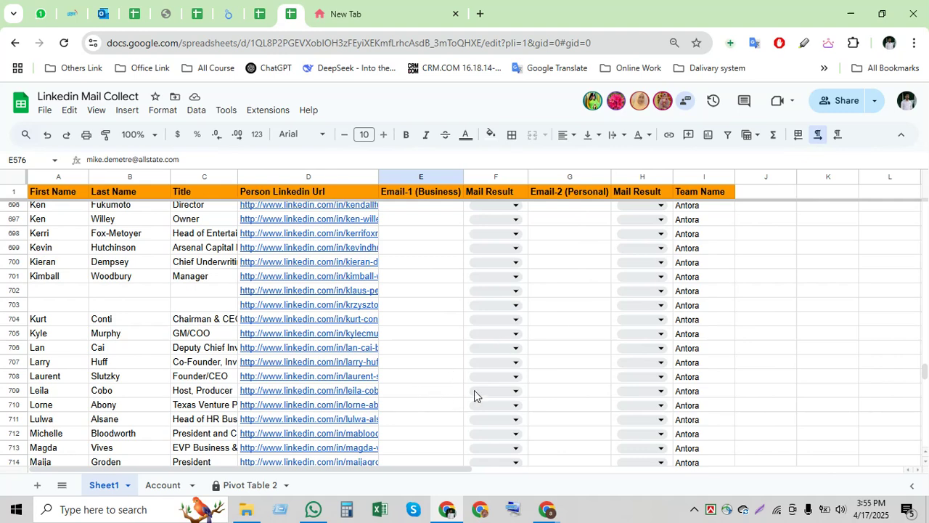
{"action": "left_click_drag", "start_coordinate": [924, 371], "coordinate": [923, 463]}
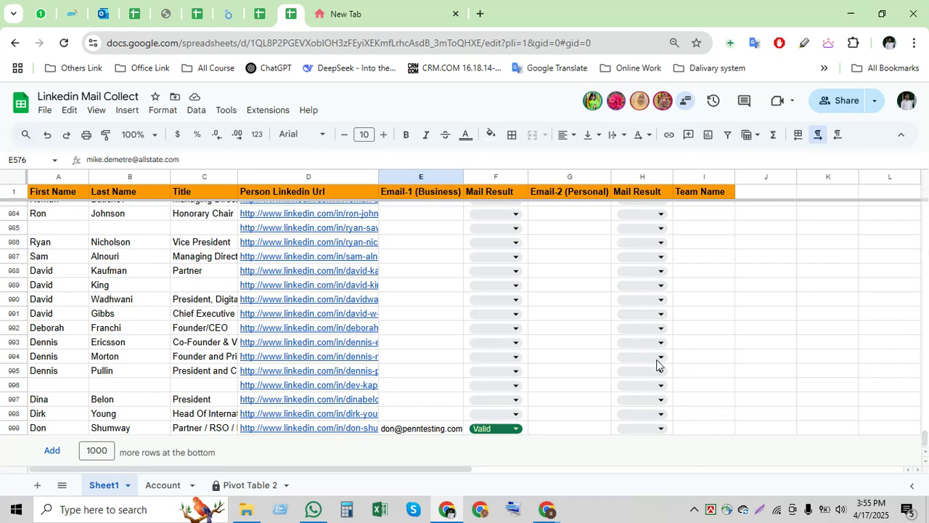
{"action": "key", "text": "alt+Tab"}
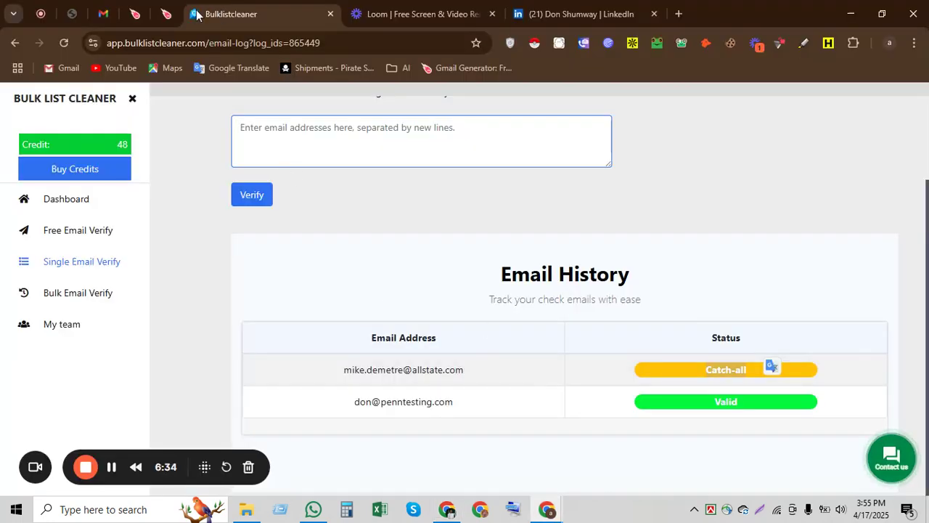
- Switch the browser to the Loom tab showing the My Library video page
{"action": "left_click", "coordinate": [137, 44]}
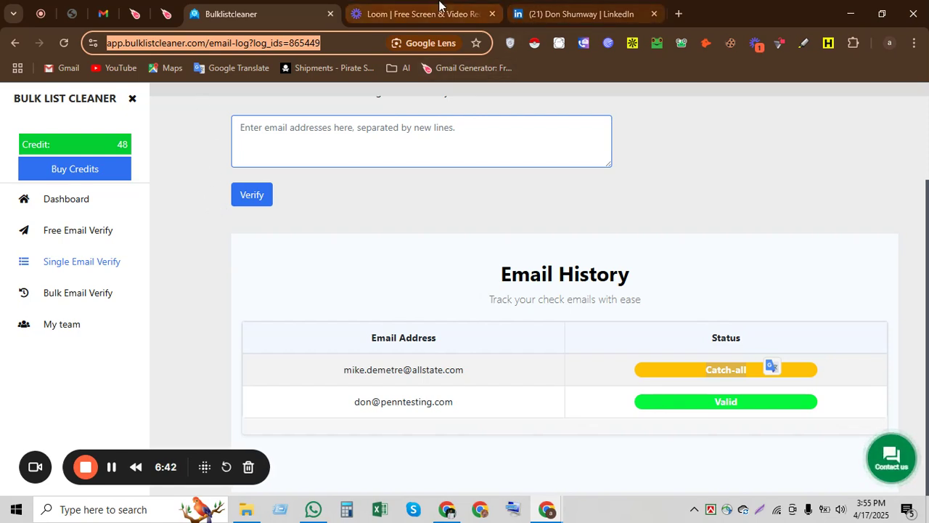
{"action": "left_click", "coordinate": [417, 14]}
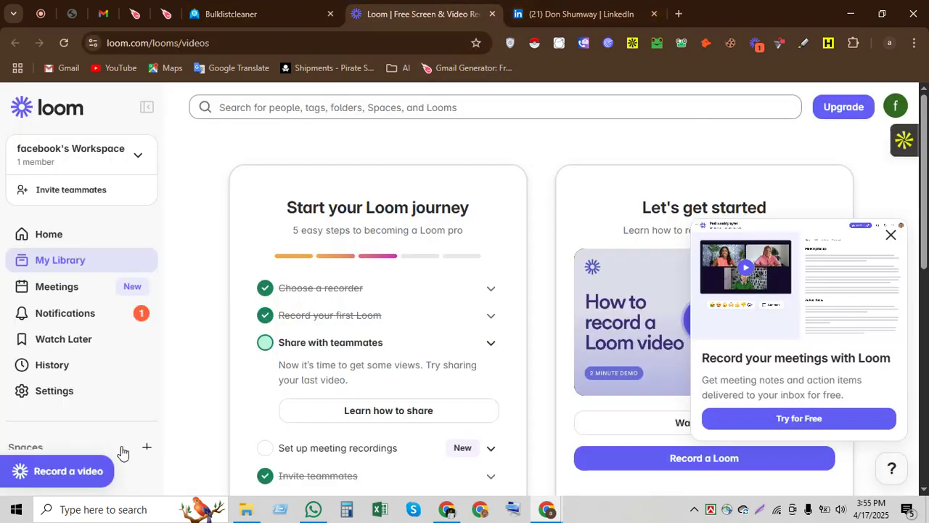